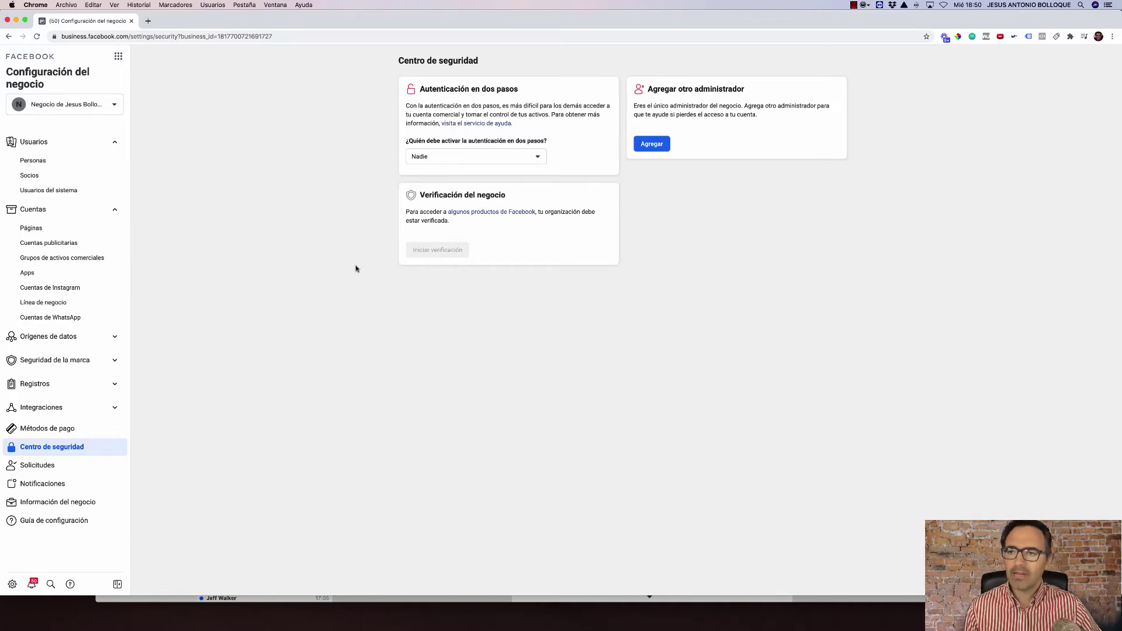
Step: Open developers.facebook.com in a new browser tab and go to the list of own apps
{"action": "left_click", "coordinate": [149, 21]}
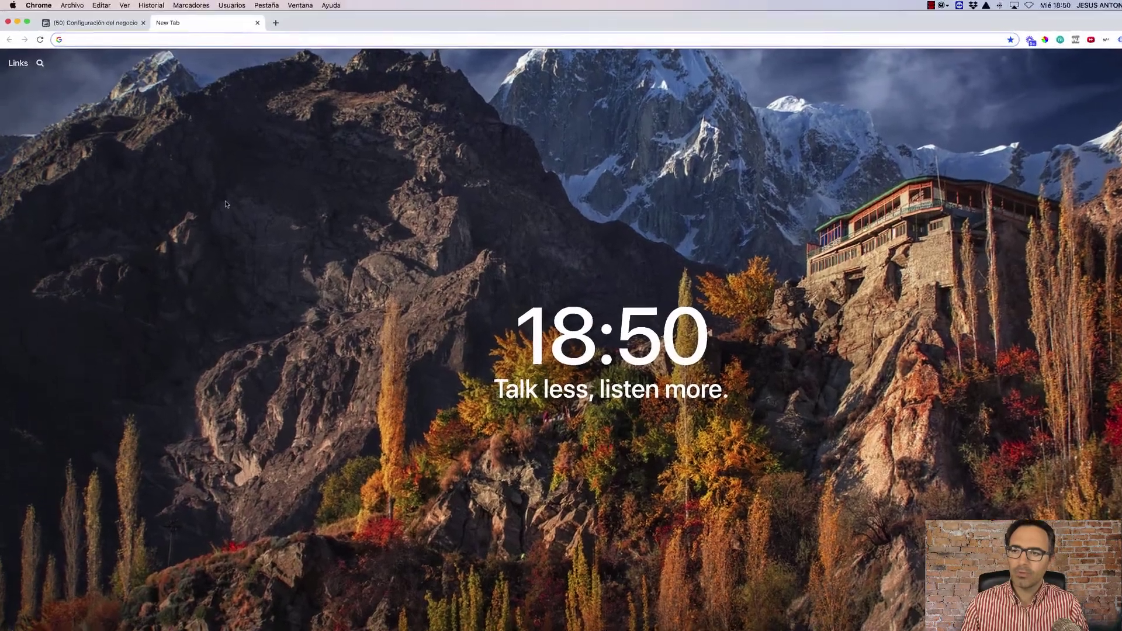
{"action": "type", "text": "developers.facebook.com"}
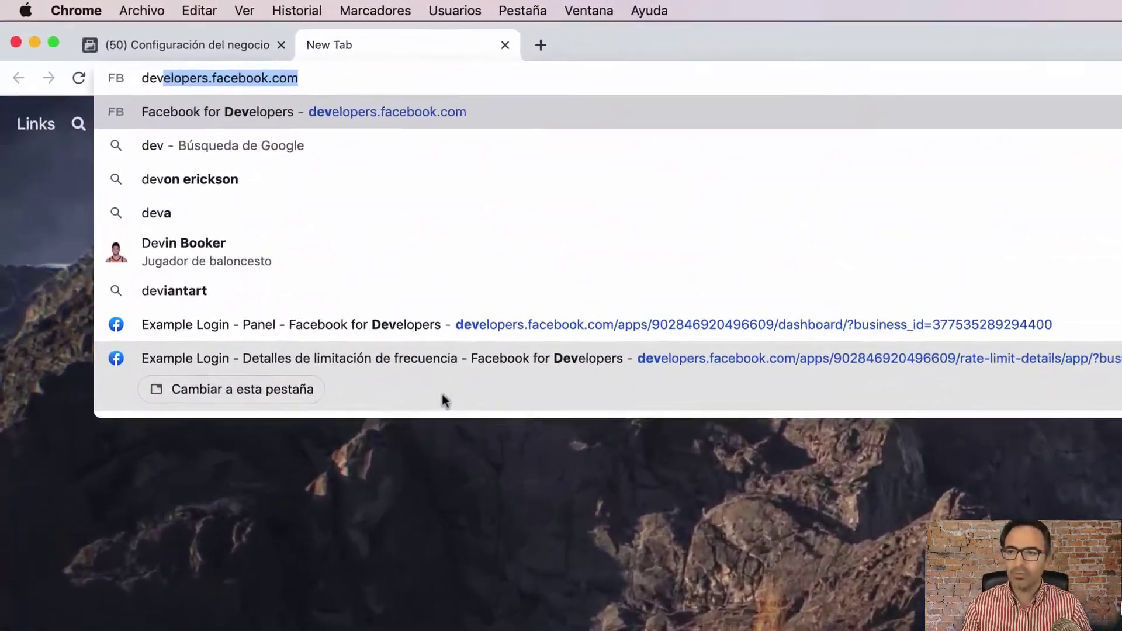
{"action": "key", "text": "Right"}
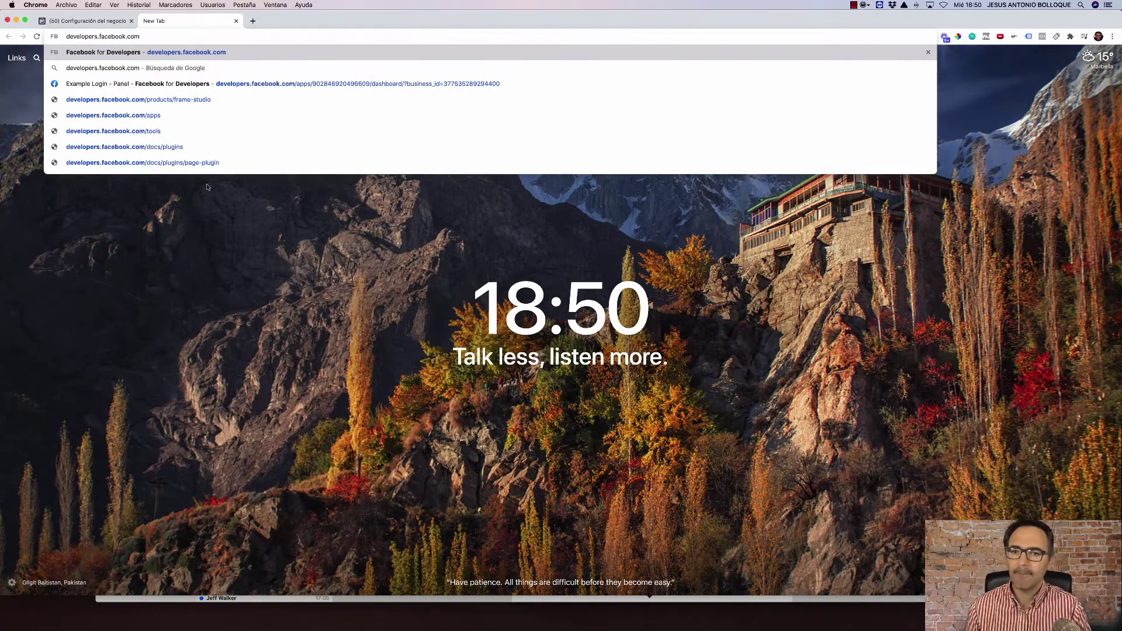
{"action": "key", "text": "Return"}
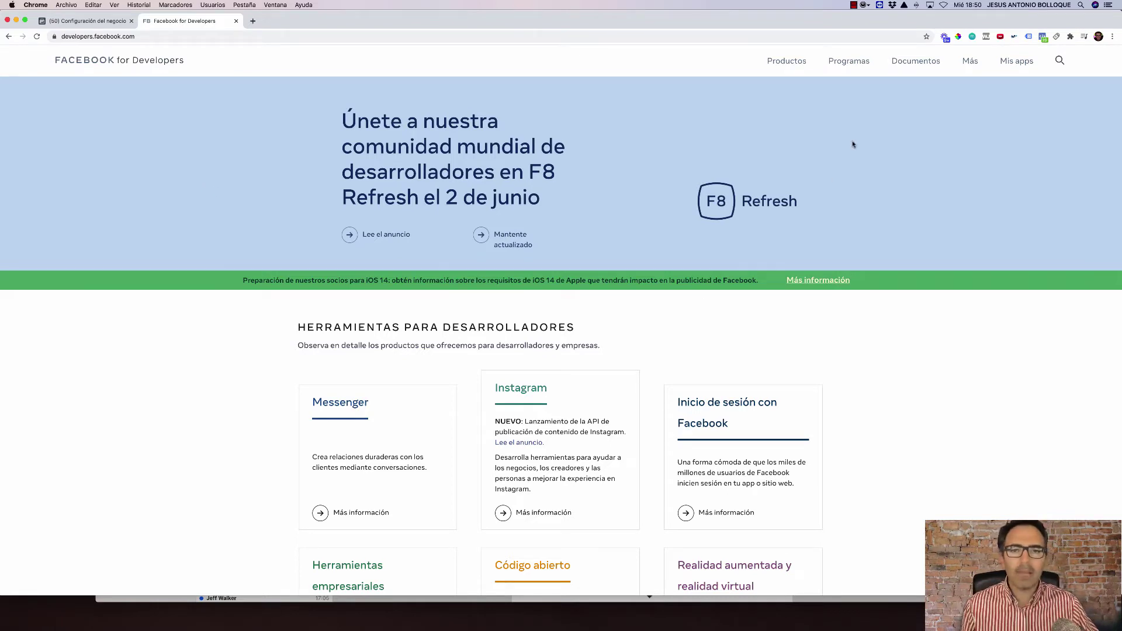
{"action": "left_click", "coordinate": [1015, 63]}
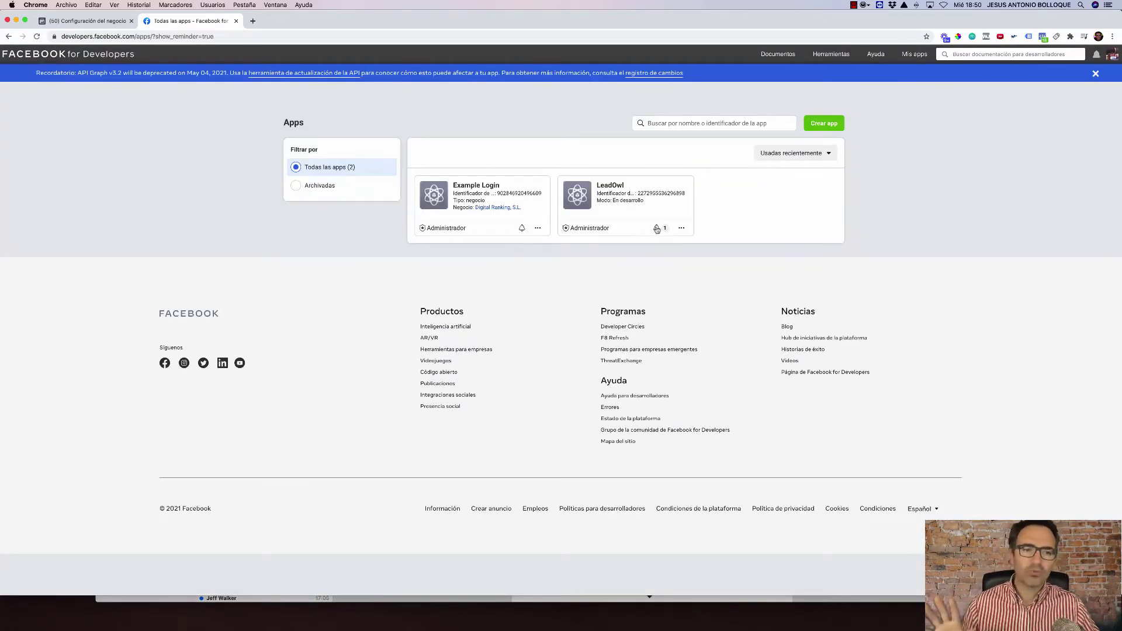
Step: Start creating an app of the type Administrar integraciones comerciales and continue to its details form
{"action": "left_click", "coordinate": [824, 125]}
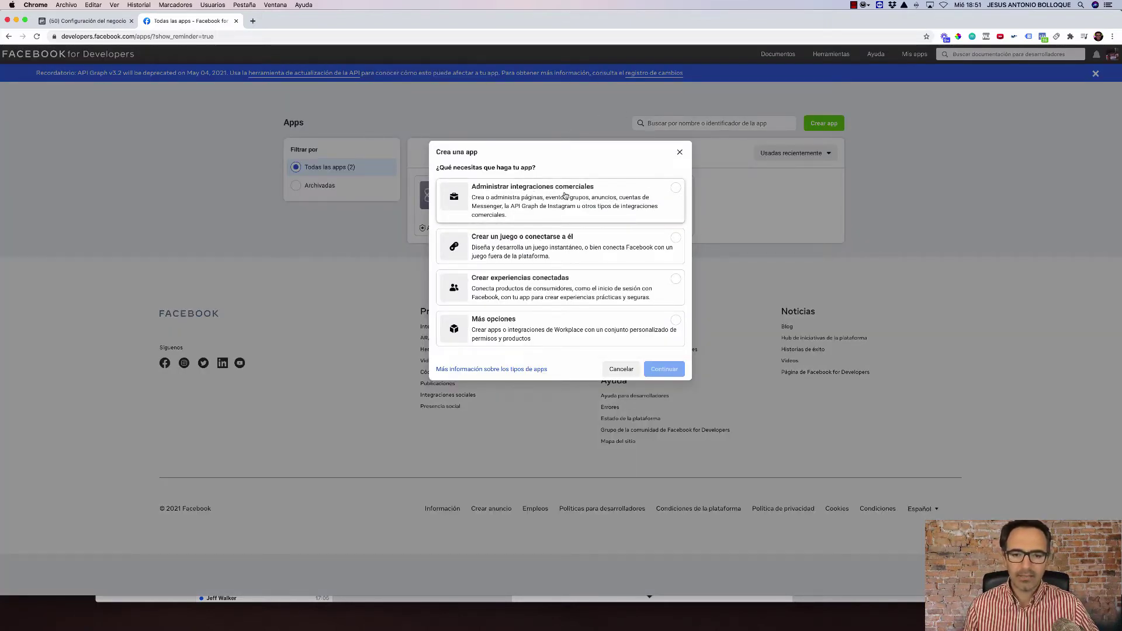
{"action": "left_click", "coordinate": [617, 200]}
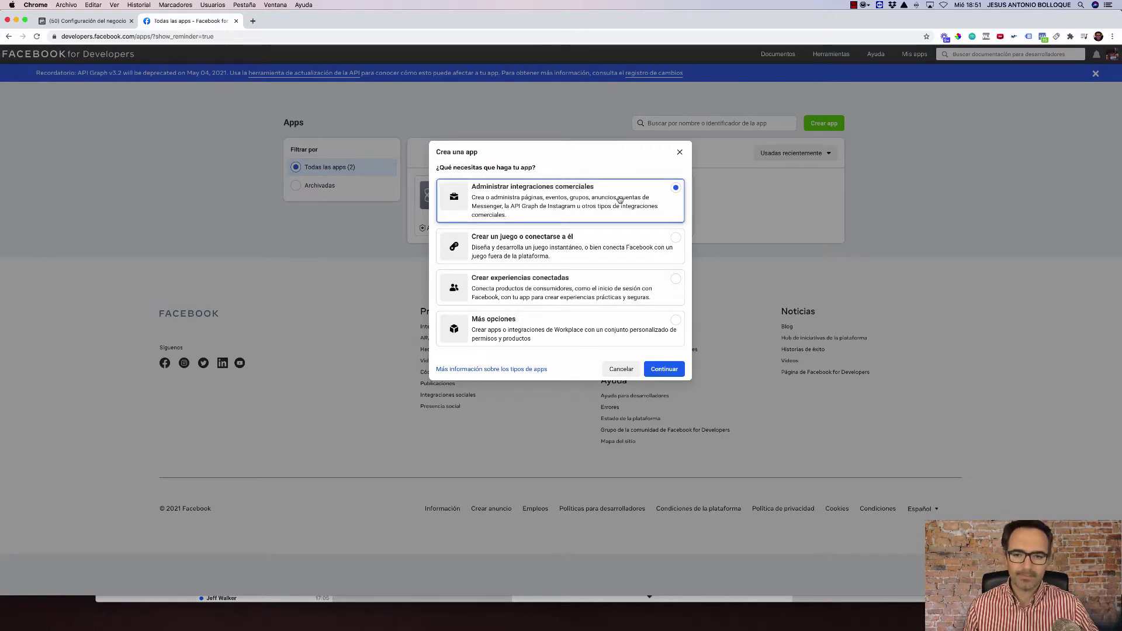
{"action": "left_click", "coordinate": [661, 369]}
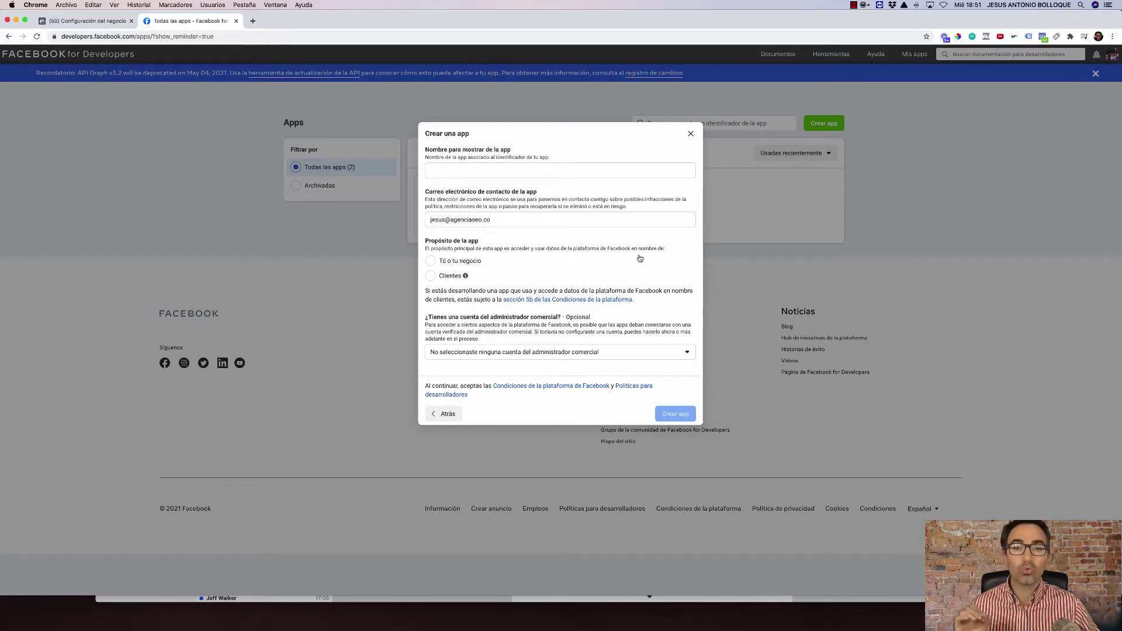
Step: Fill in the app details with purpose Tú o tu negocio, the owner's business manager account and the display name Prueba
{"action": "left_click", "coordinate": [432, 262]}
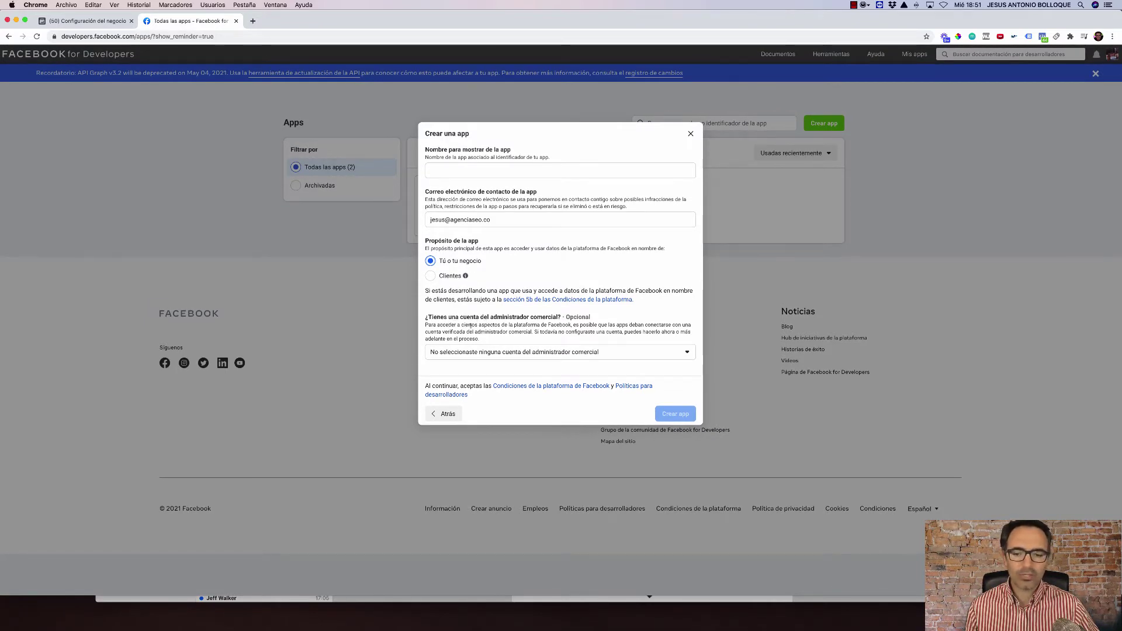
{"action": "left_click", "coordinate": [651, 353]}
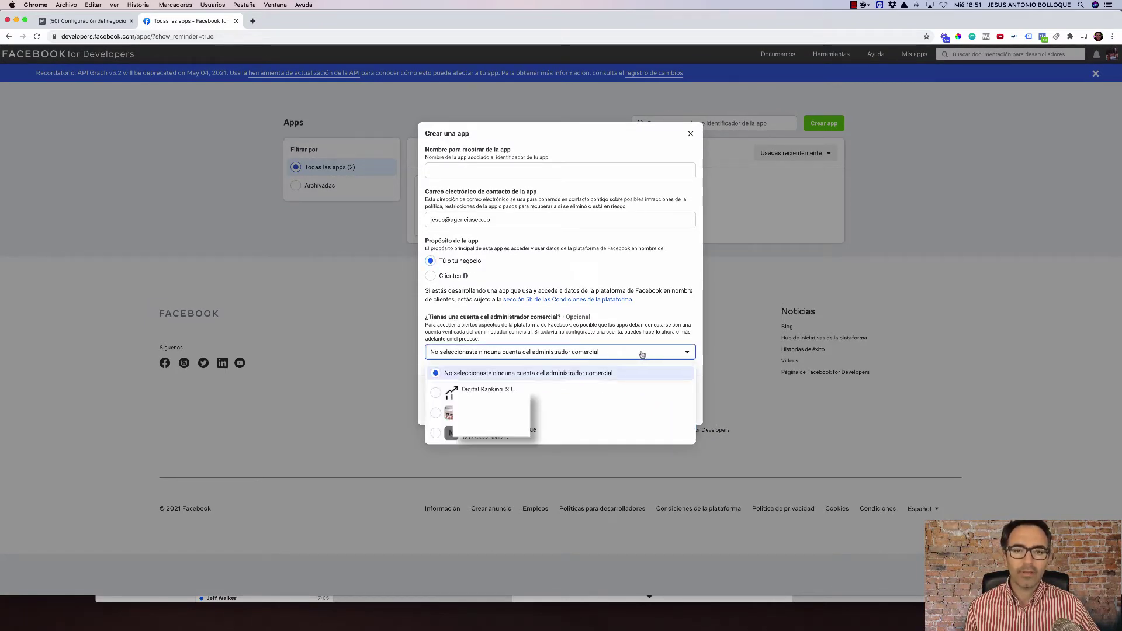
{"action": "left_click", "coordinate": [485, 432]}
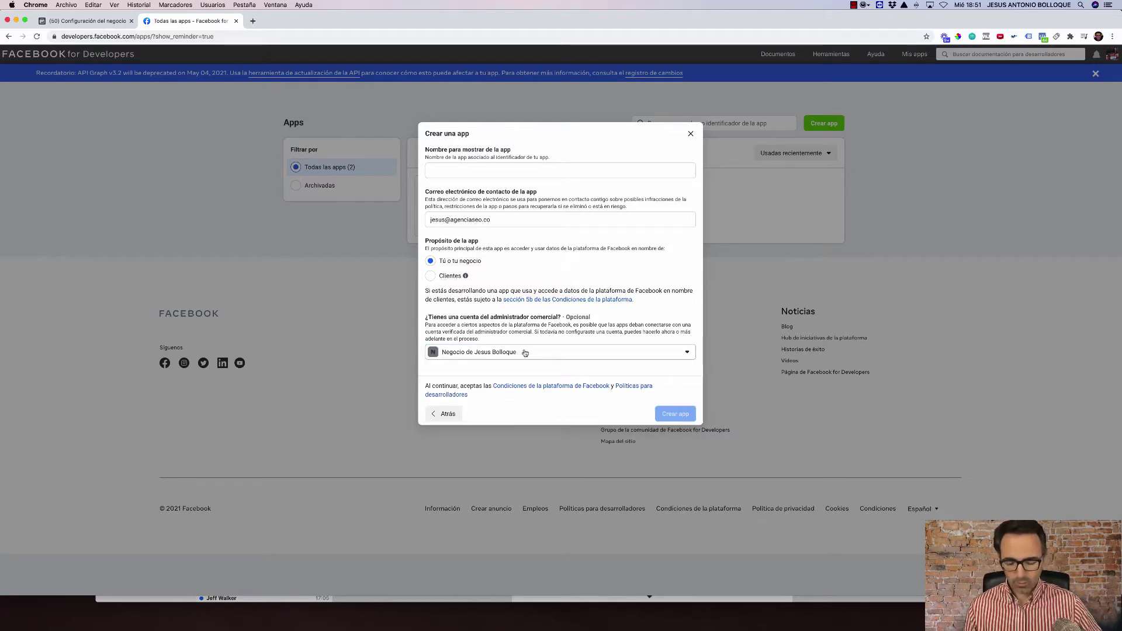
{"action": "left_click", "coordinate": [457, 169]}
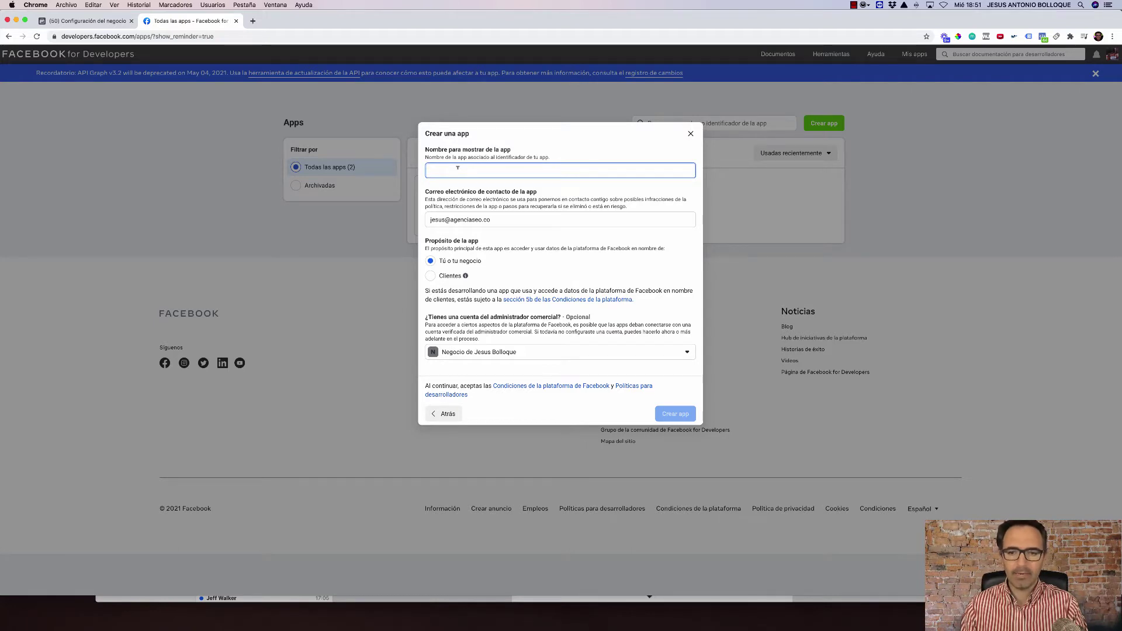
{"action": "type", "text": "Prueba"}
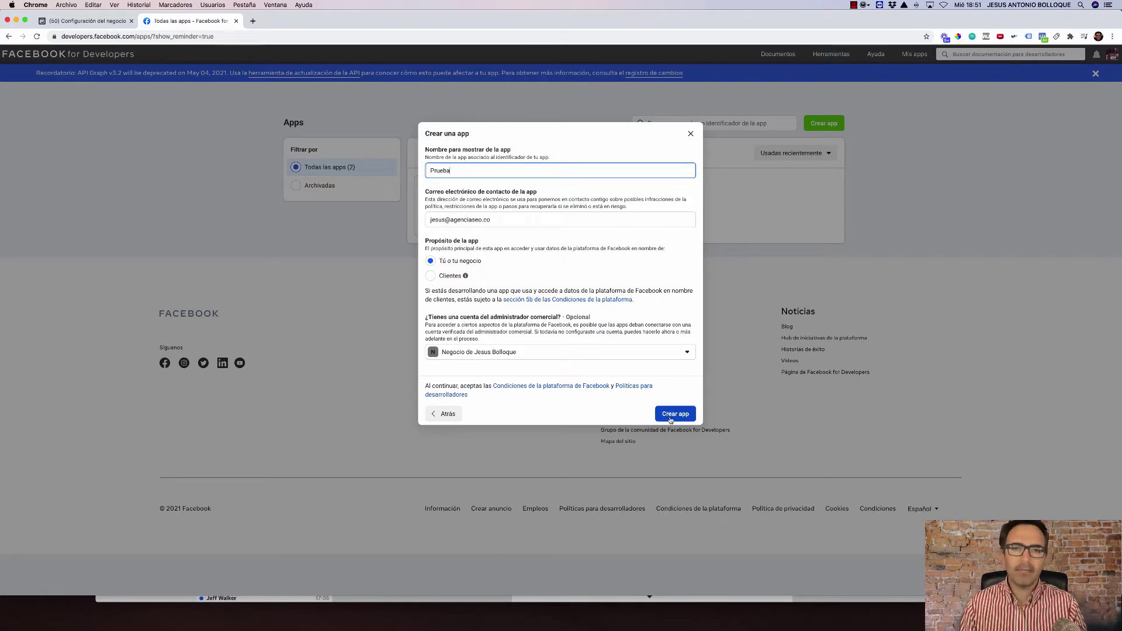
Step: Submit the app for creation and complete the reCAPTCHA security check
{"action": "double_click", "coordinate": [449, 169]}
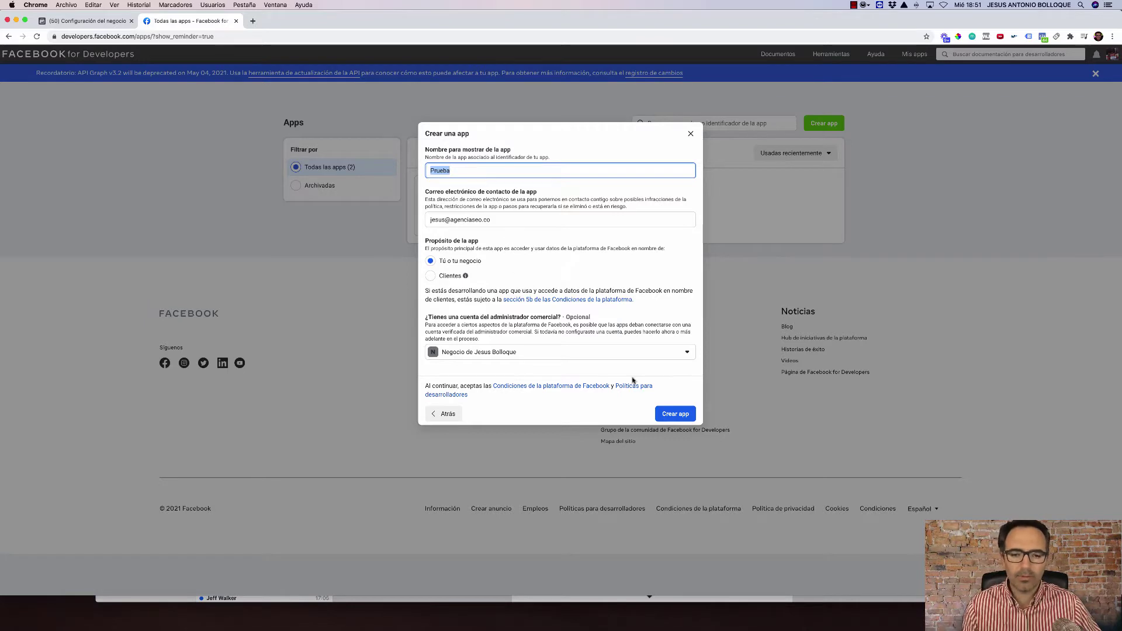
{"action": "left_click", "coordinate": [672, 414]}
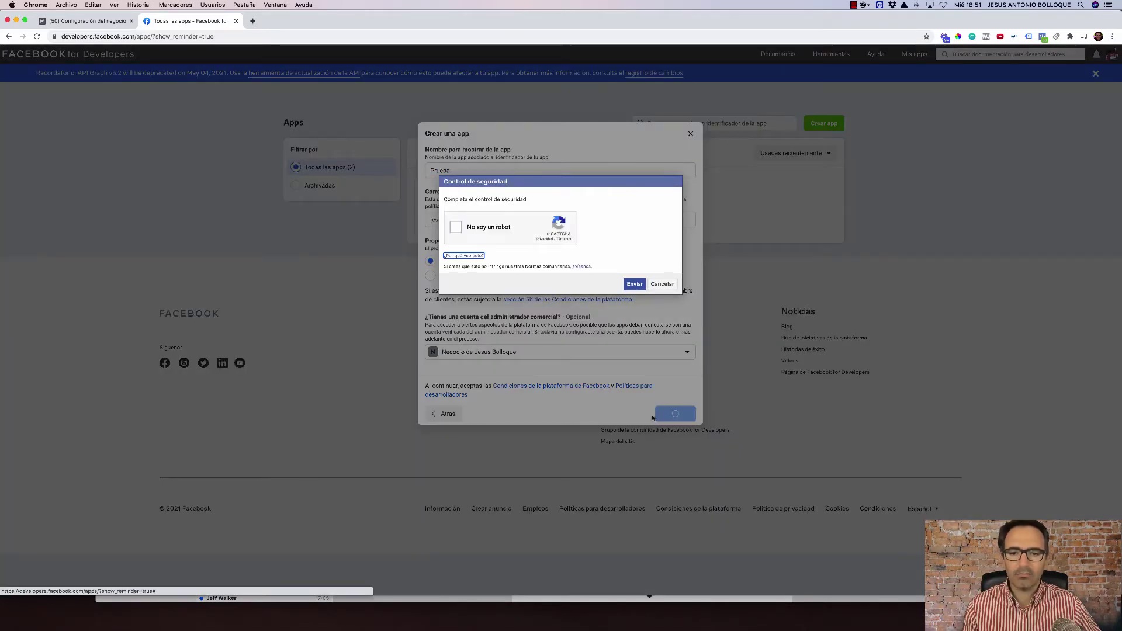
{"action": "left_click", "coordinate": [457, 227]}
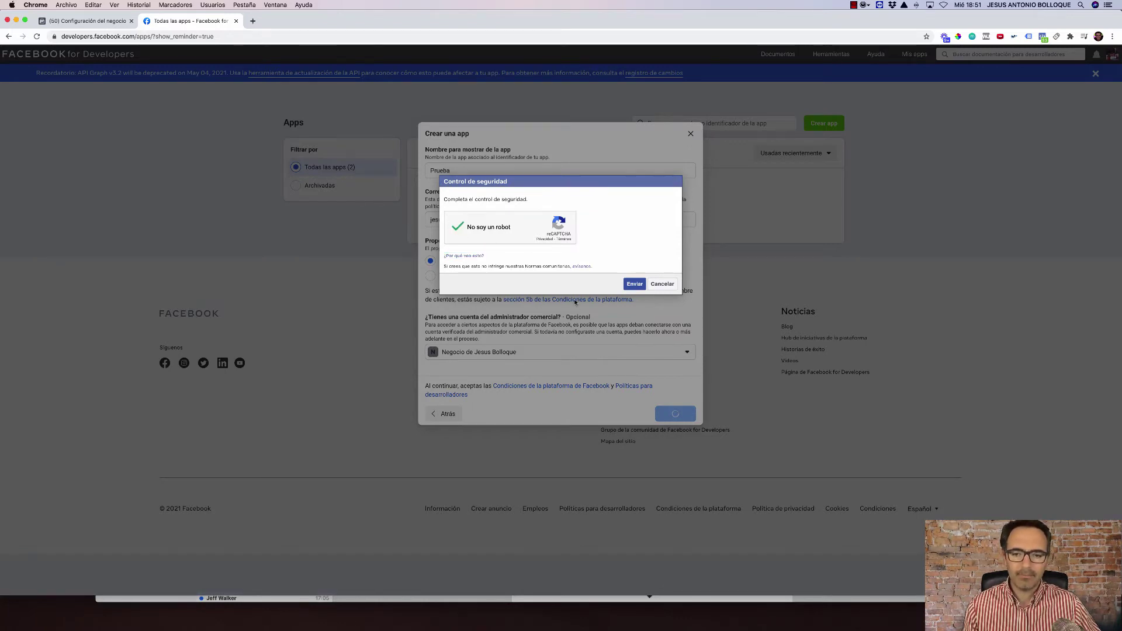
{"action": "left_click", "coordinate": [634, 284]}
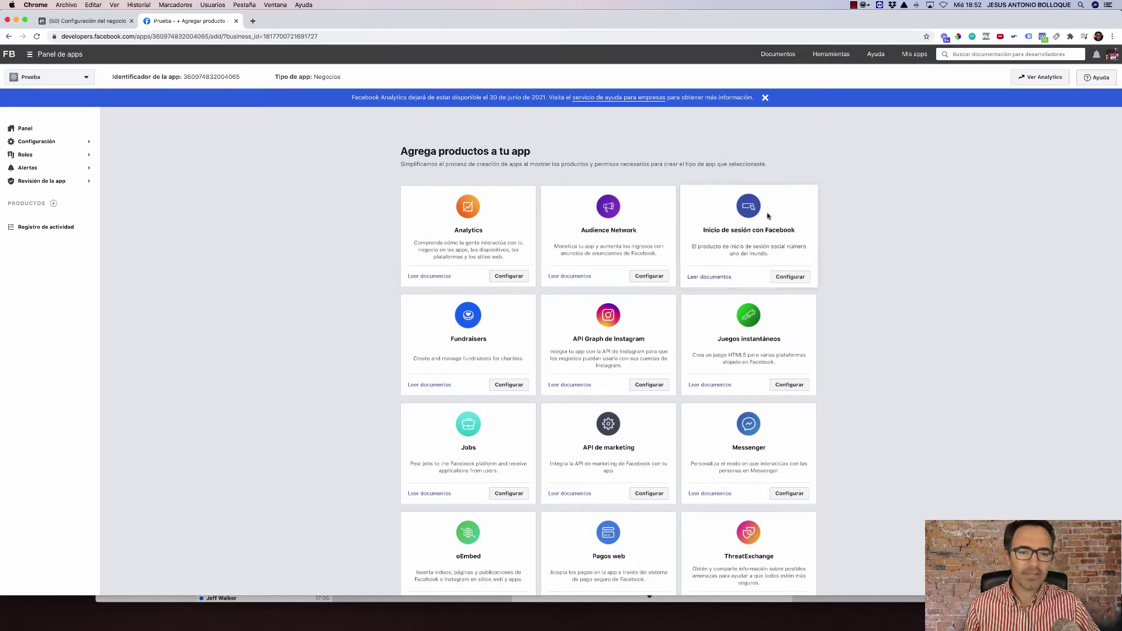
Step: Add the Inicio de sesión con Facebook product for the Web platform and return to the app's Panel, dismissing the access-levels notice
{"action": "left_click", "coordinate": [785, 279]}
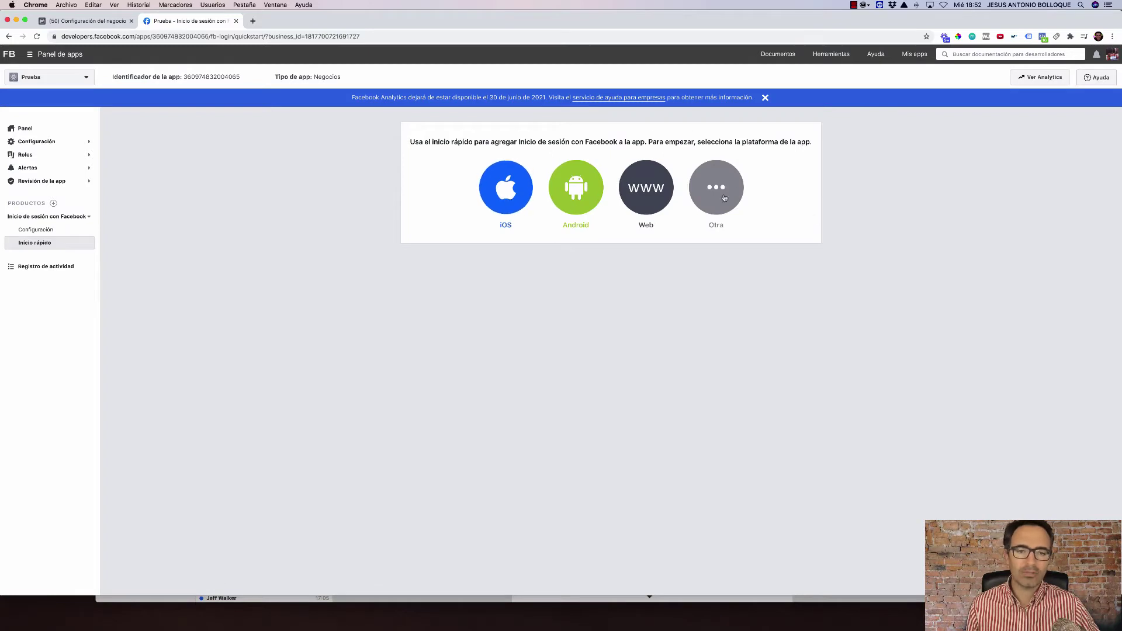
{"action": "left_click", "coordinate": [651, 190]}
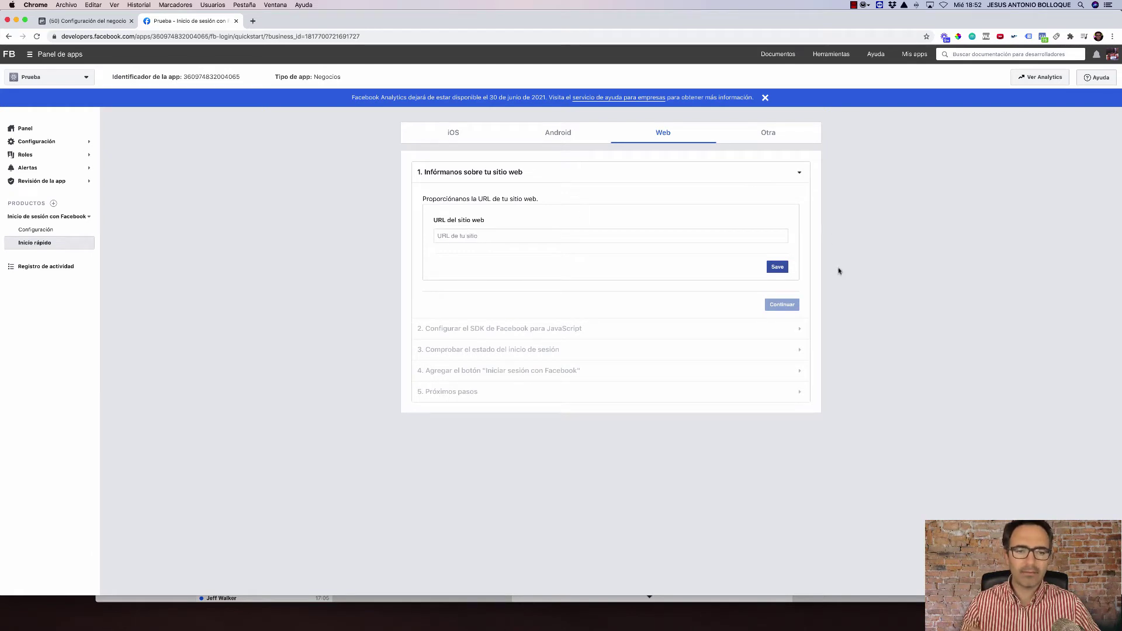
{"action": "left_click", "coordinate": [776, 267]}
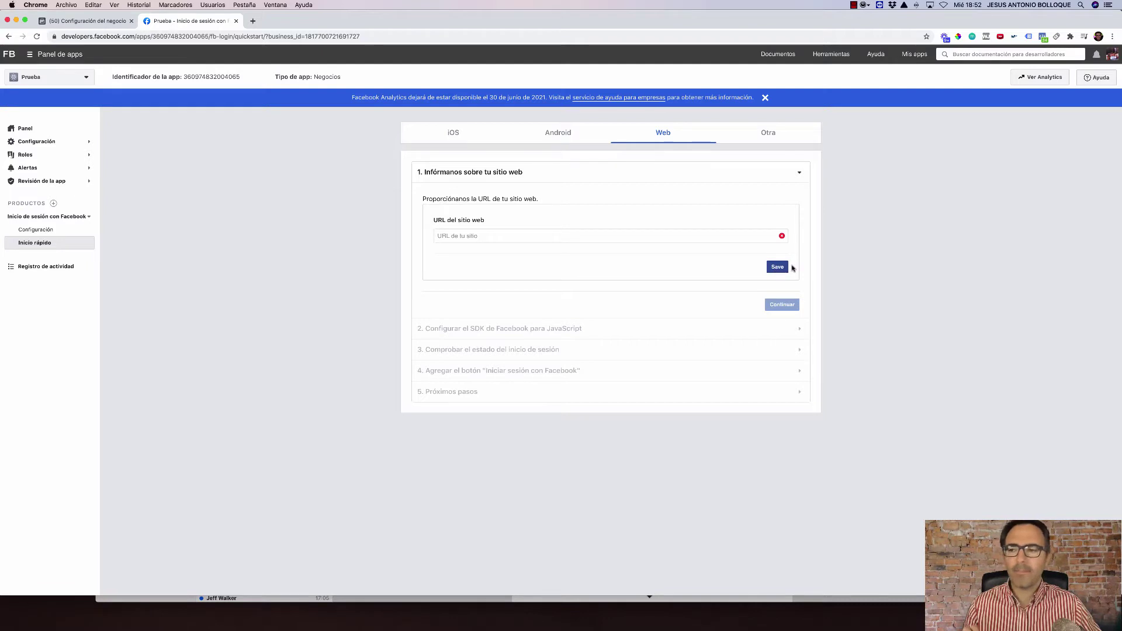
{"action": "left_click", "coordinate": [34, 130]}
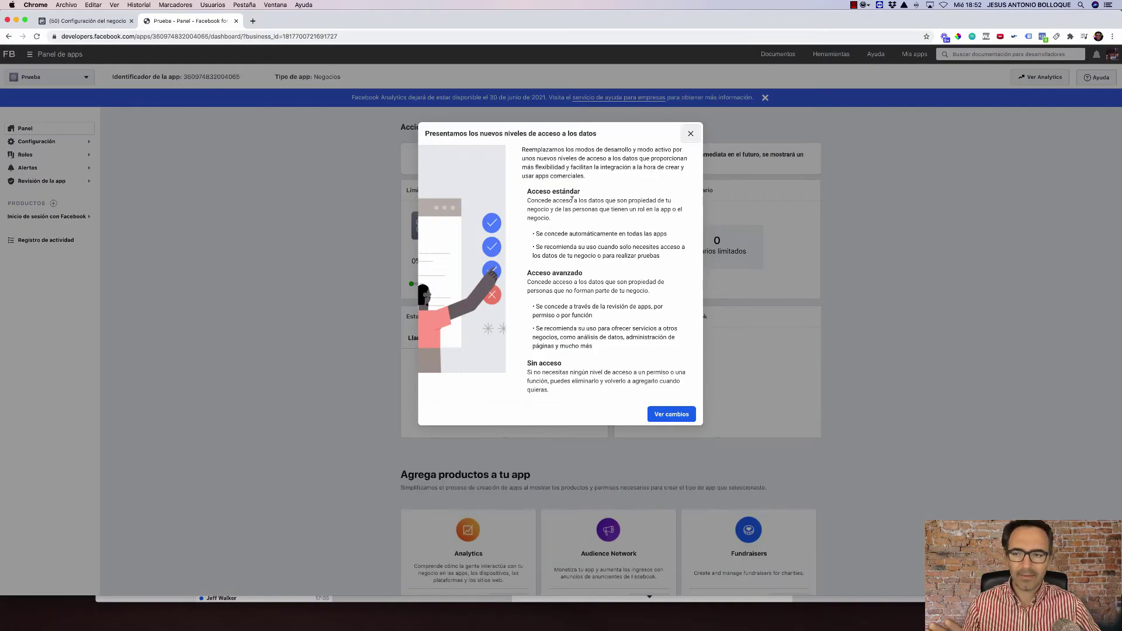
{"action": "left_click", "coordinate": [690, 134]}
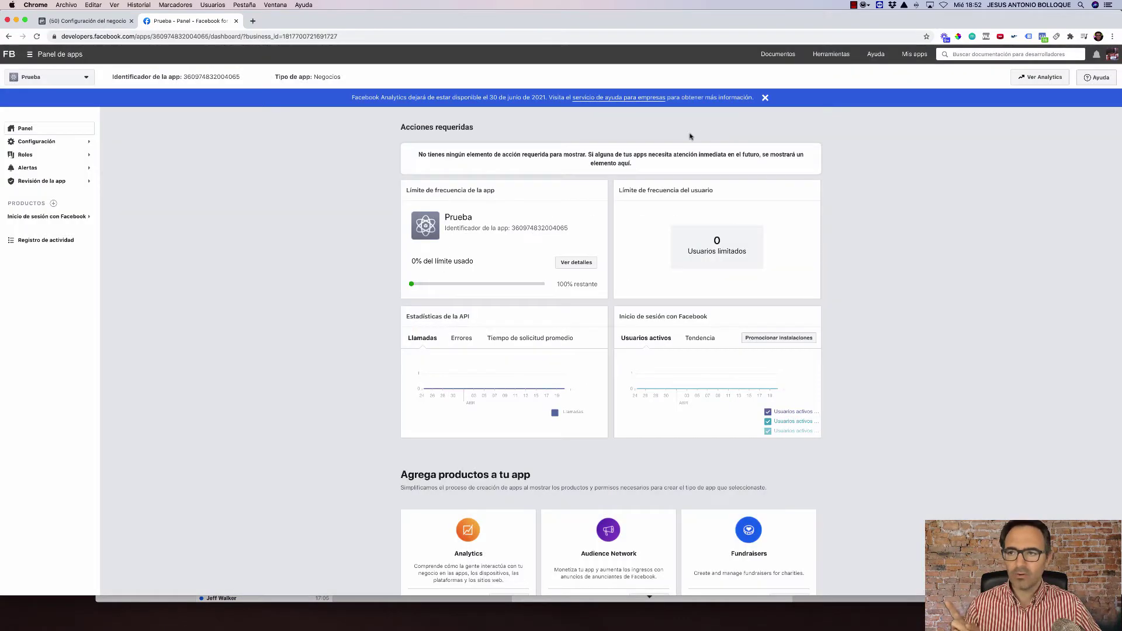
Step: Return to the business settings, reload the Centro de seguridad and start the business verification
{"action": "left_click", "coordinate": [94, 24]}
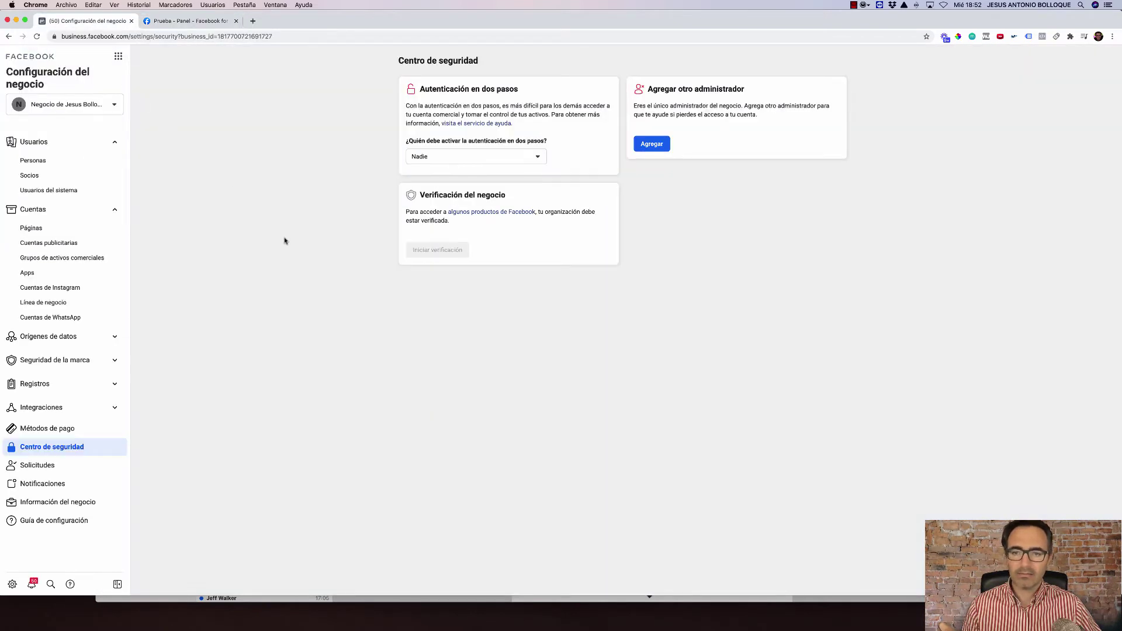
{"action": "left_click", "coordinate": [37, 37]}
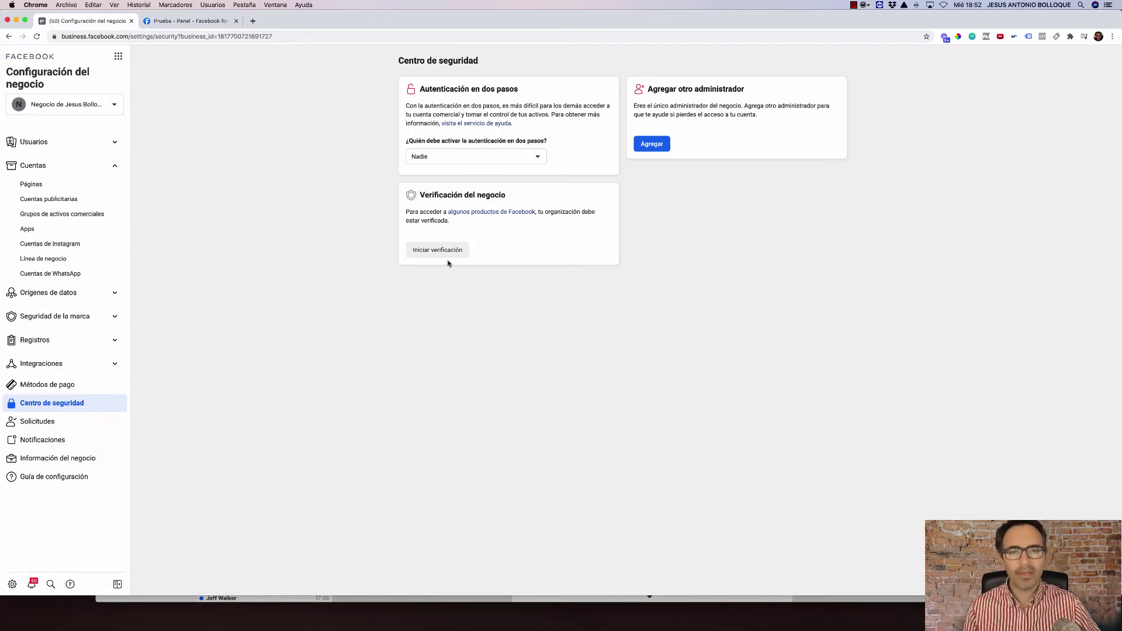
{"action": "left_click", "coordinate": [446, 254]}
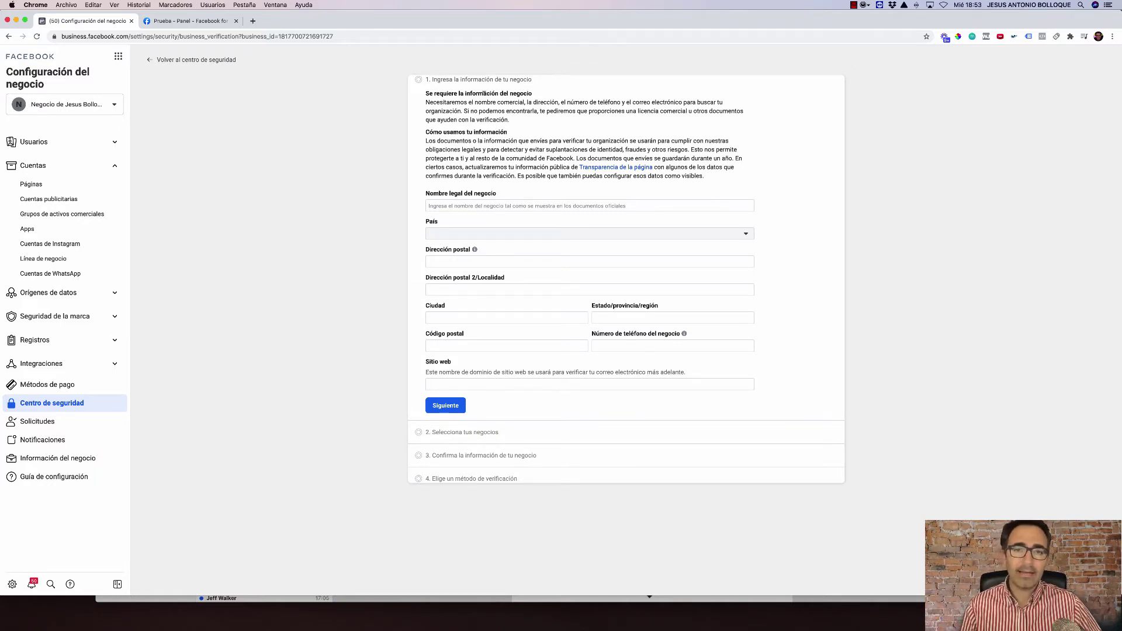
{"action": "left_click", "coordinate": [466, 204]}
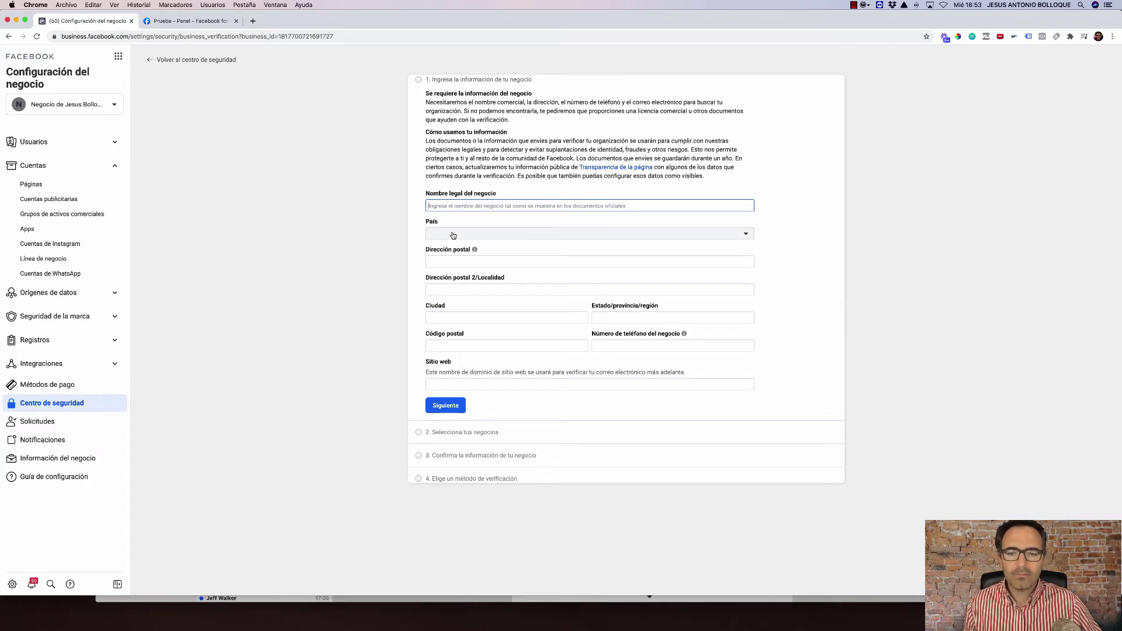
{"action": "left_click", "coordinate": [456, 260]}
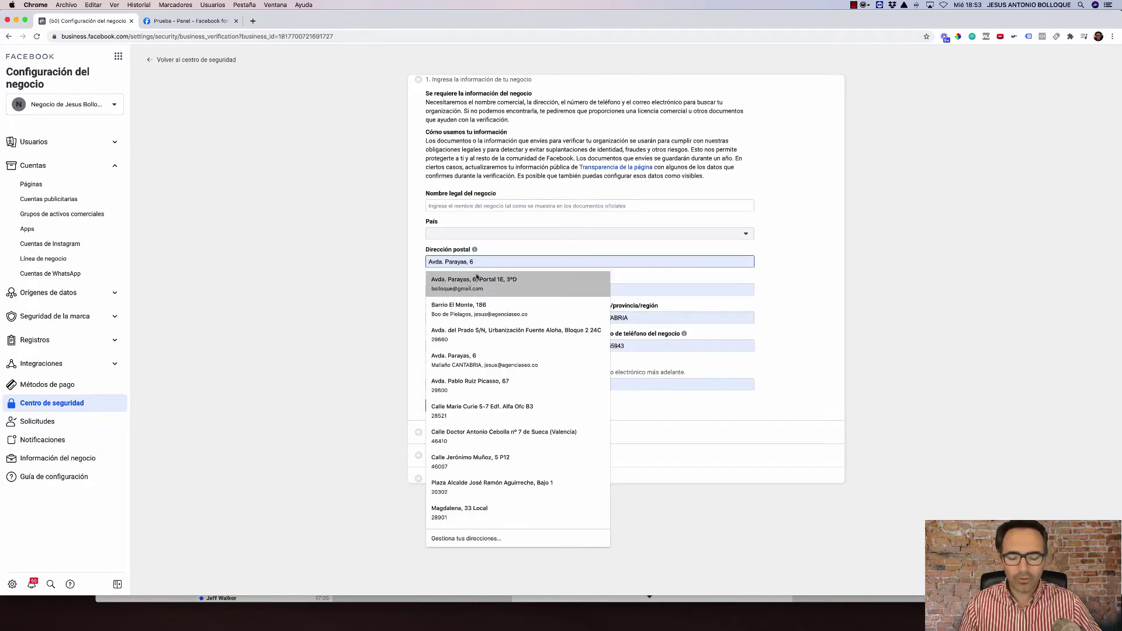
{"action": "left_click", "coordinate": [536, 255]}
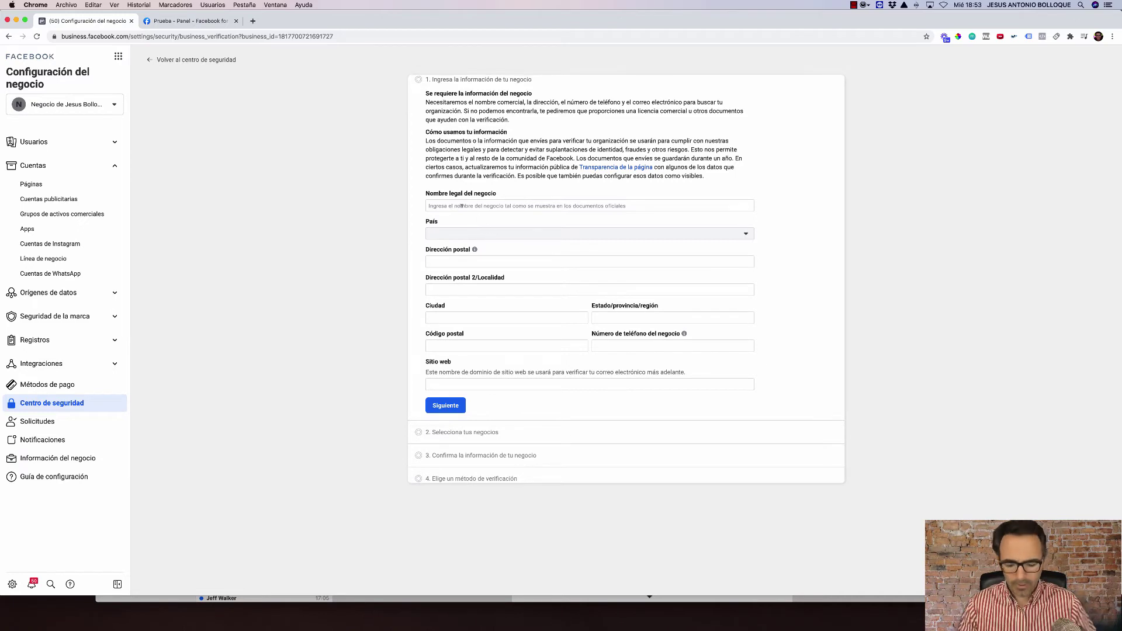
Step: Enter prueba sl as the business's legal name and choose España as the country
{"action": "left_click", "coordinate": [467, 204]}
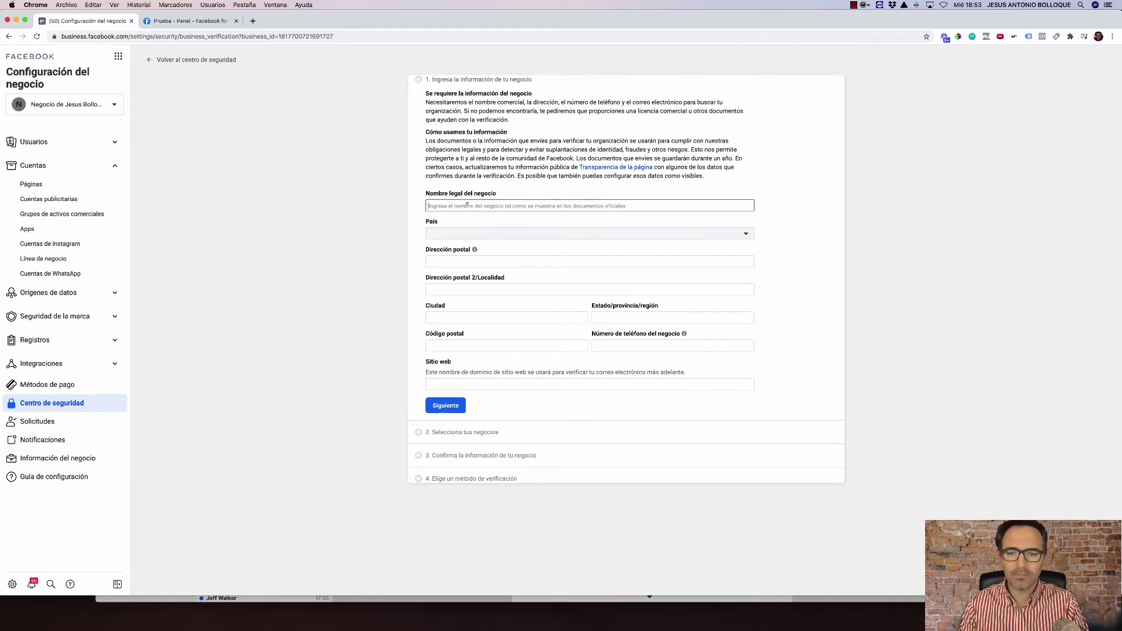
{"action": "type", "text": "prueba s"}
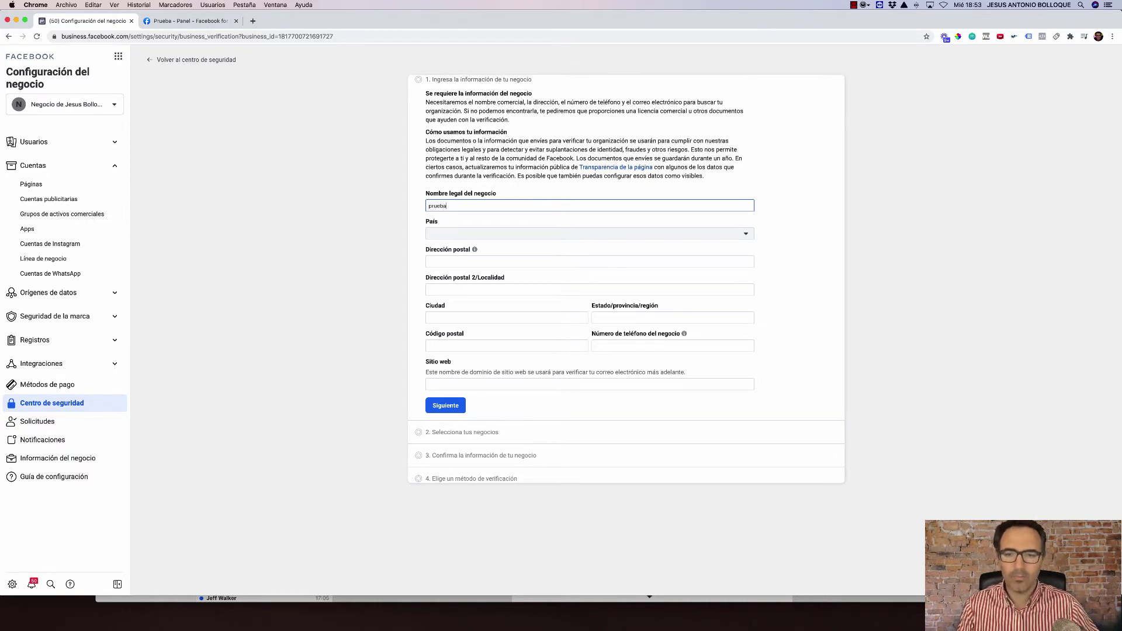
{"action": "left_click", "coordinate": [468, 235]}
{"action": "type", "text": "es"}
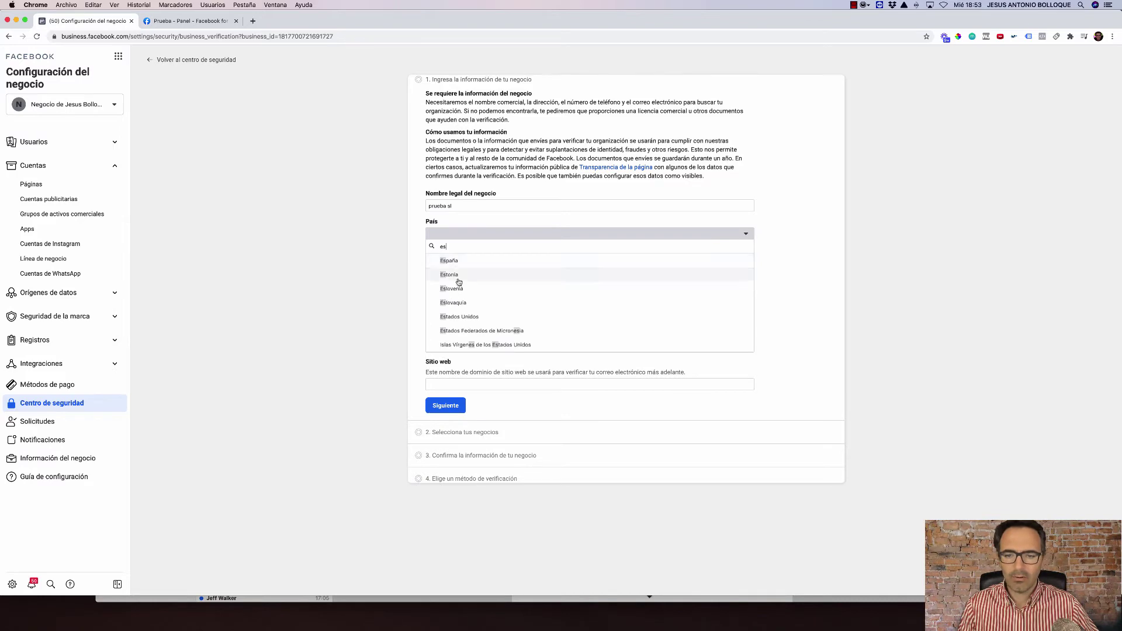
{"action": "key", "text": "Return"}
Step: Set the country to España and fill the postal address, locality, city and province fields with placeholder text
{"action": "left_click", "coordinate": [455, 266]}
{"action": "type", "text": "asfdasdf"}
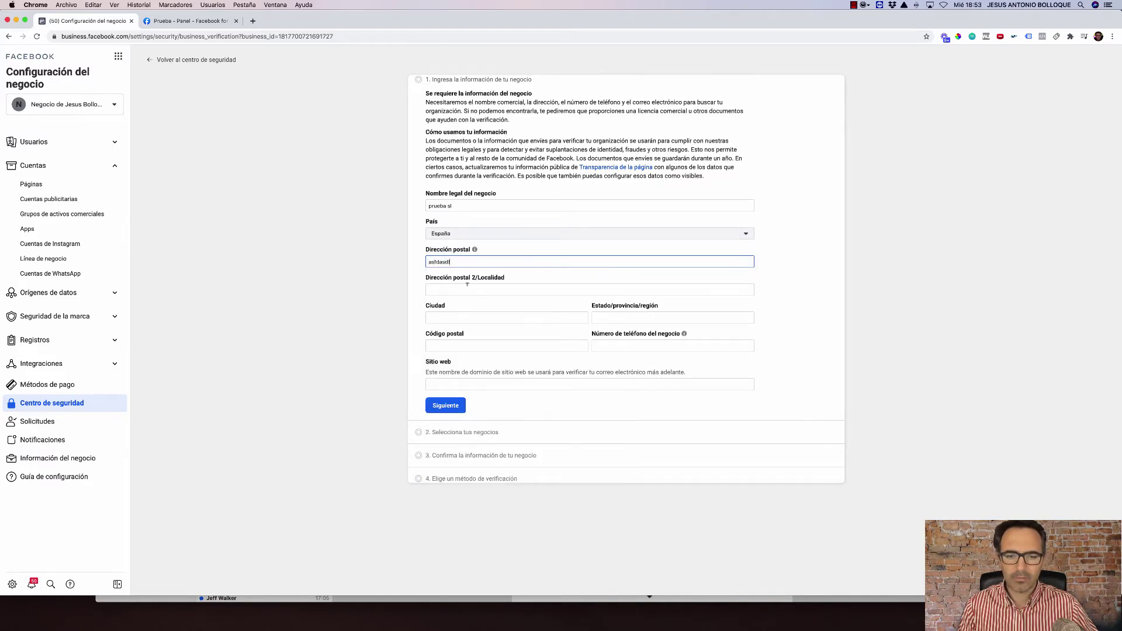
{"action": "left_click", "coordinate": [444, 290]}
{"action": "type", "text": "asdfa"}
{"action": "left_click", "coordinate": [444, 316]}
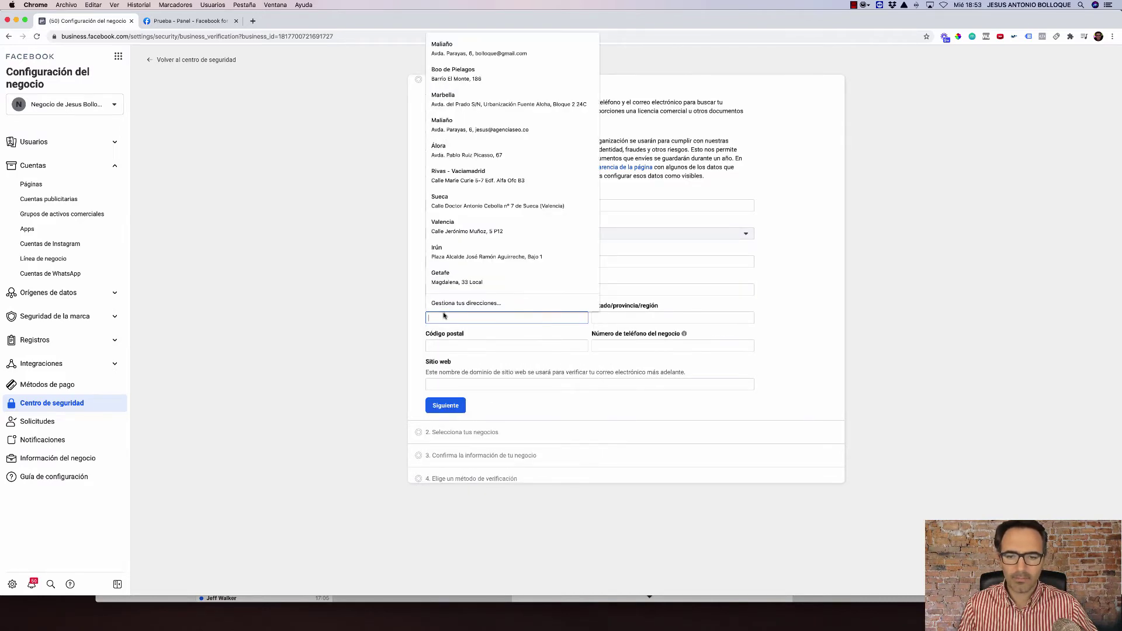
{"action": "type", "text": "asdfasdf"}
{"action": "left_click", "coordinate": [601, 319]}
{"action": "type", "text": "asdfasdf"}
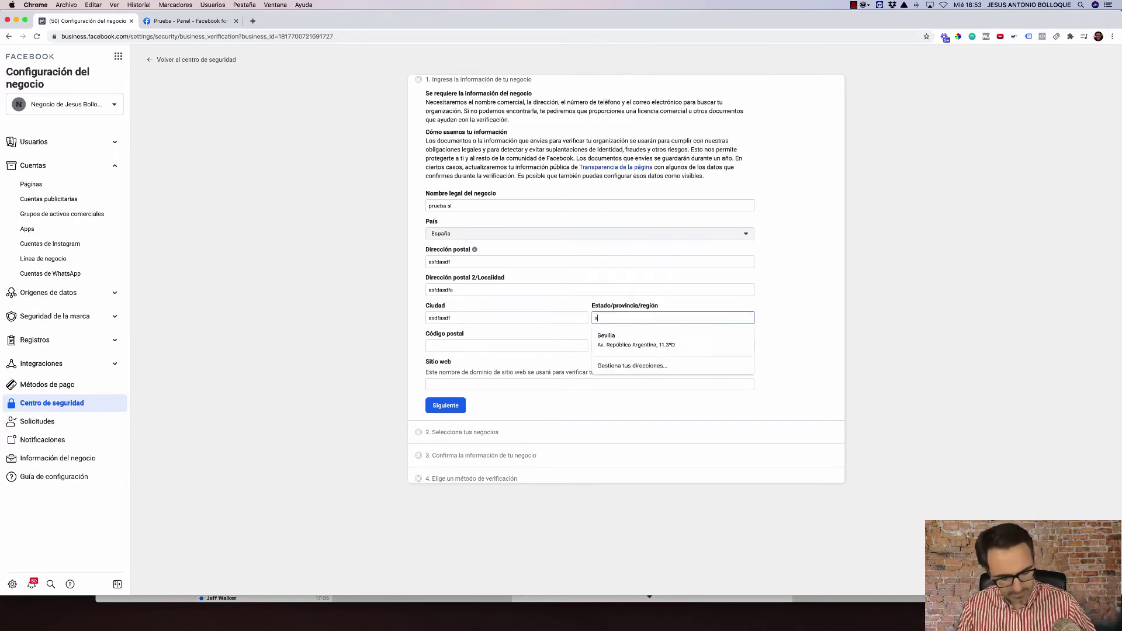
Step: Enter a postal code and the business phone number in the verification form
{"action": "left_click", "coordinate": [482, 342]}
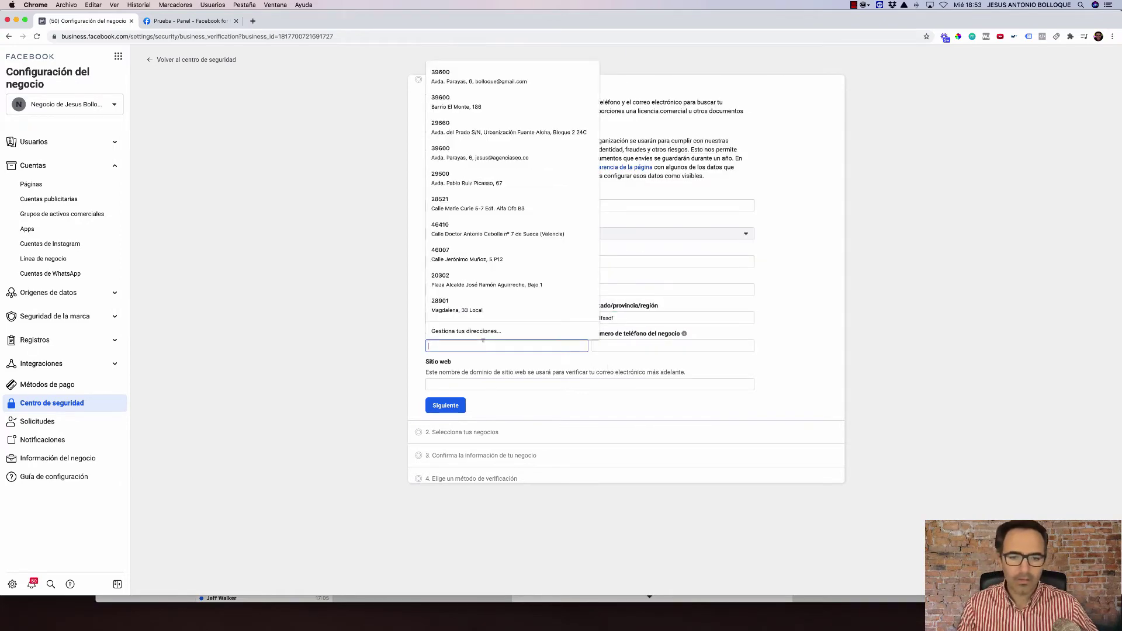
{"action": "type", "text": "36999"}
{"action": "left_click", "coordinate": [630, 344]}
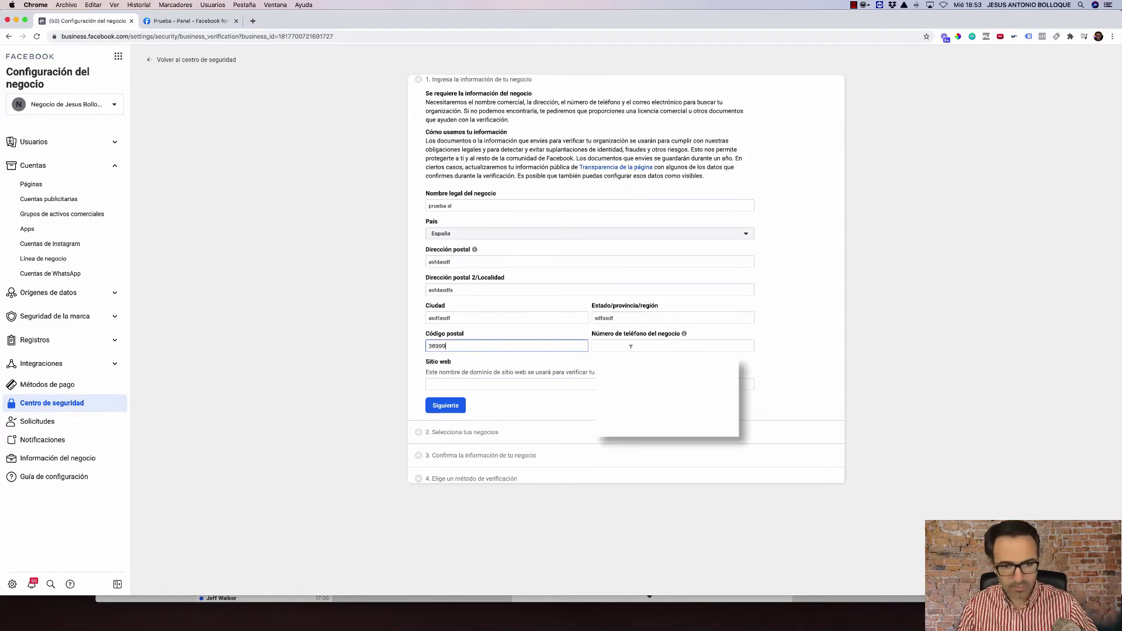
{"action": "type", "text": "+6"}
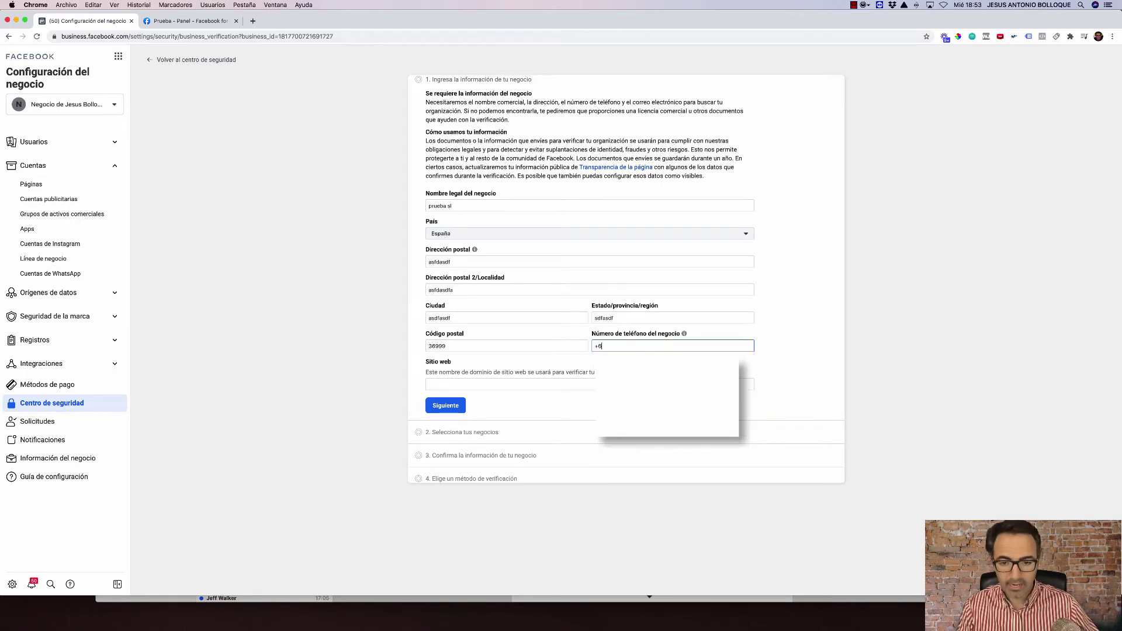
{"action": "type", "text": "63236356"}
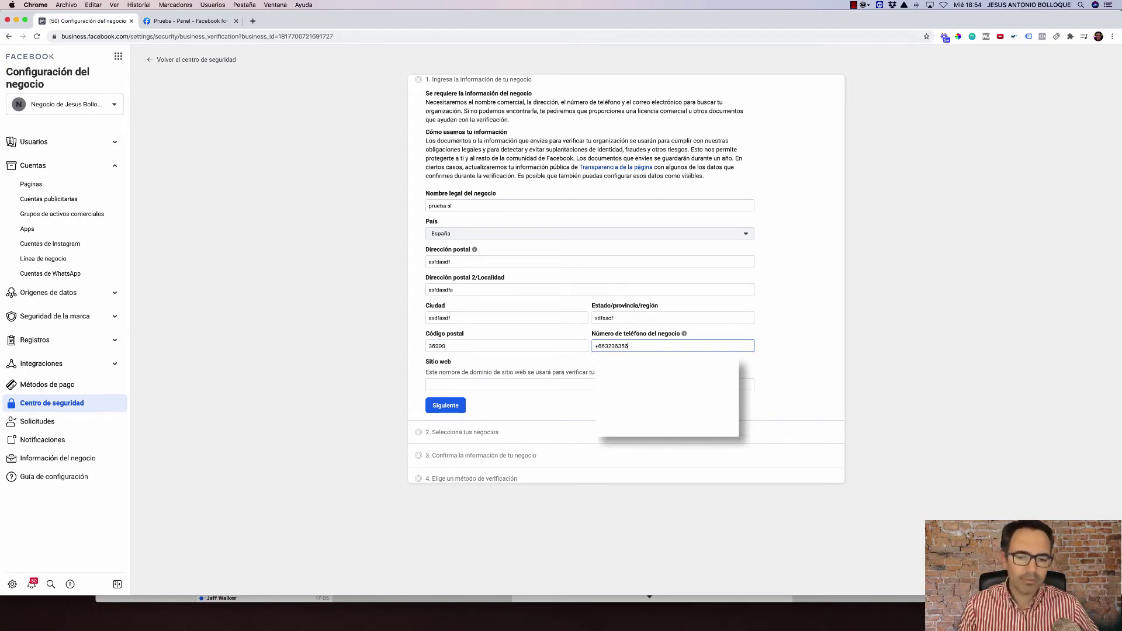
{"action": "left_click", "coordinate": [514, 384]}
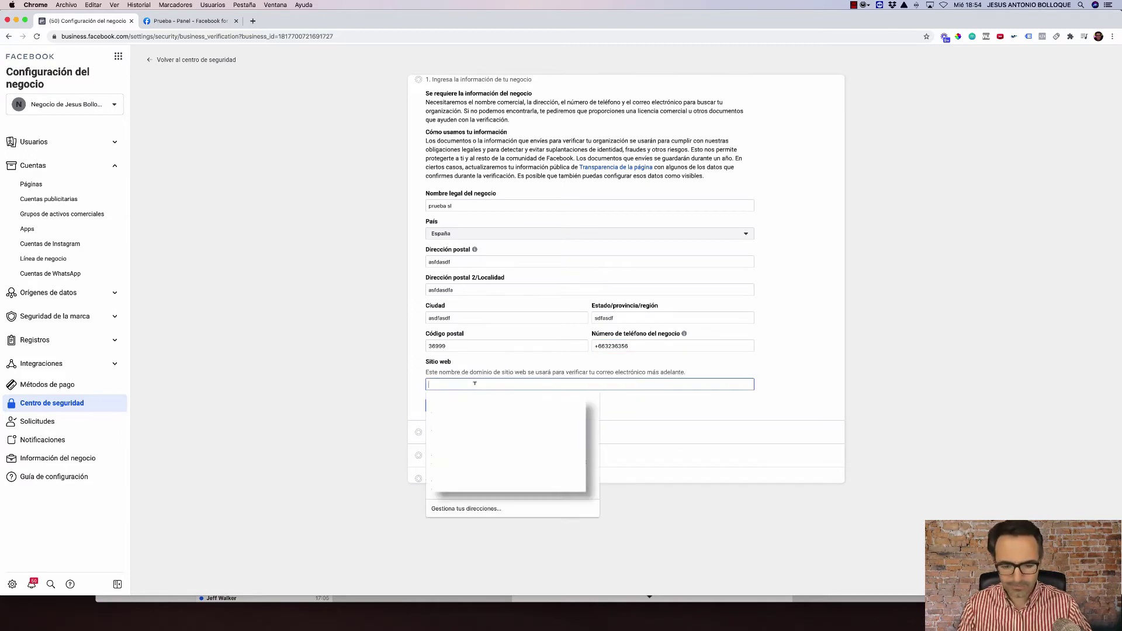
{"action": "type", "text": "www.as"}
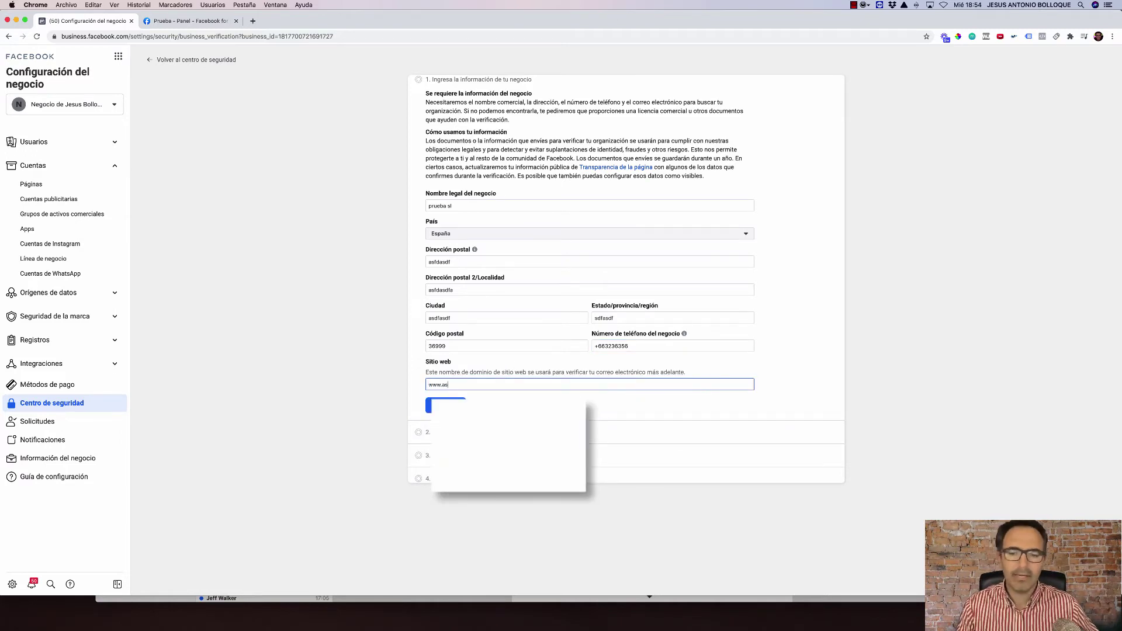
{"action": "type", "text": "dfasdfsa.com"}
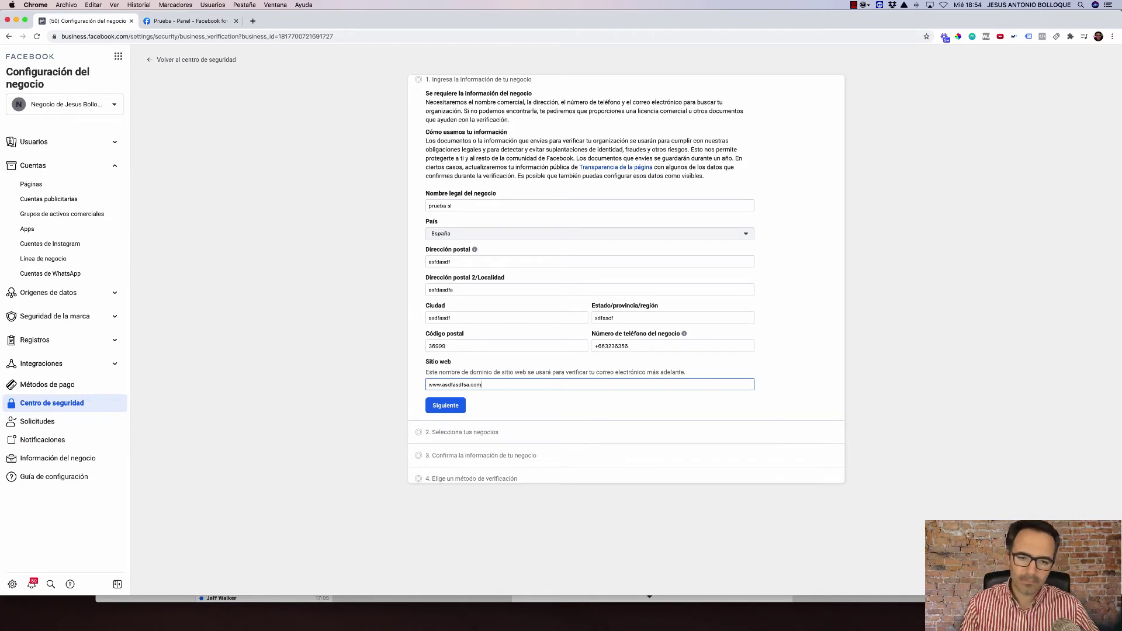
{"action": "left_click", "coordinate": [450, 407]}
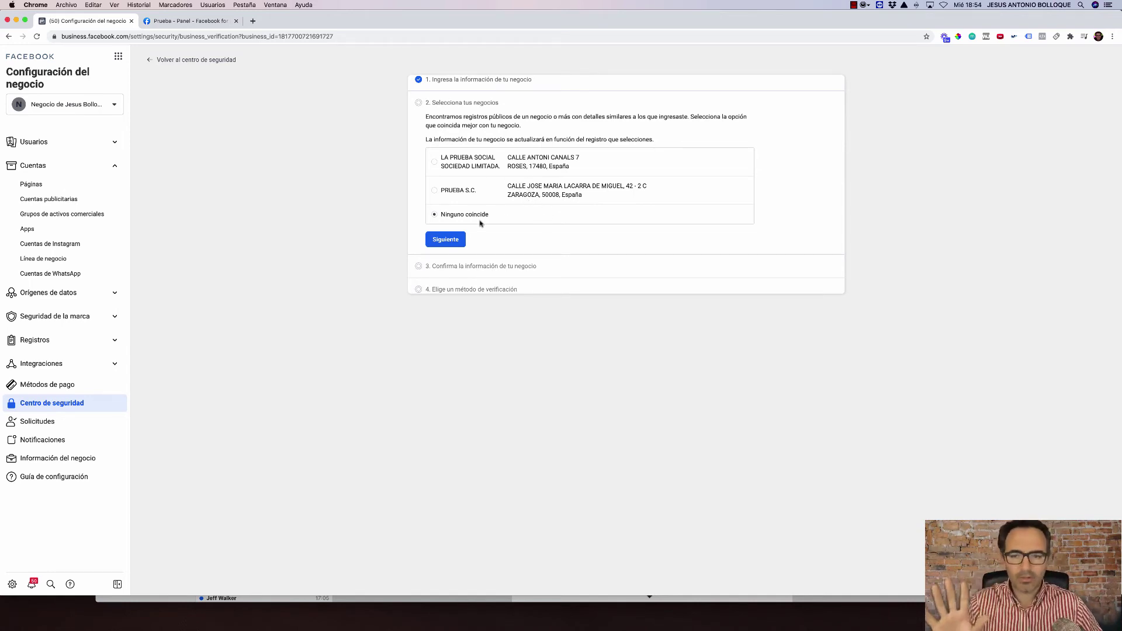
Step: Choose the PRUEBA S.C. public record, confirm its legal name and address, and continue to the supporting-document upload
{"action": "left_click", "coordinate": [435, 191]}
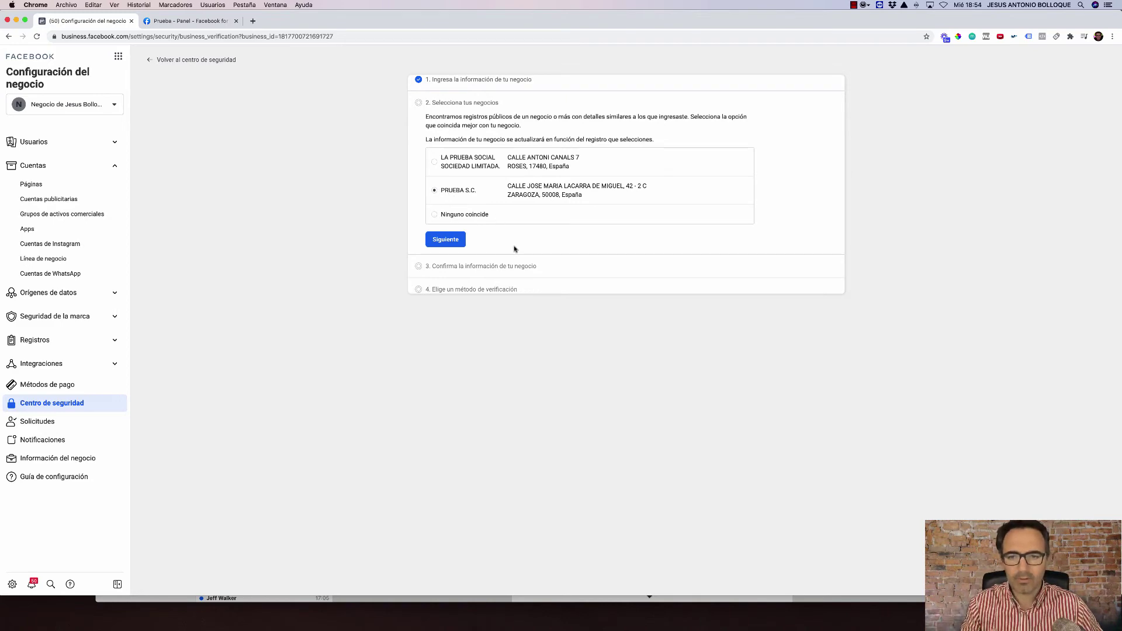
{"action": "left_click", "coordinate": [462, 244]}
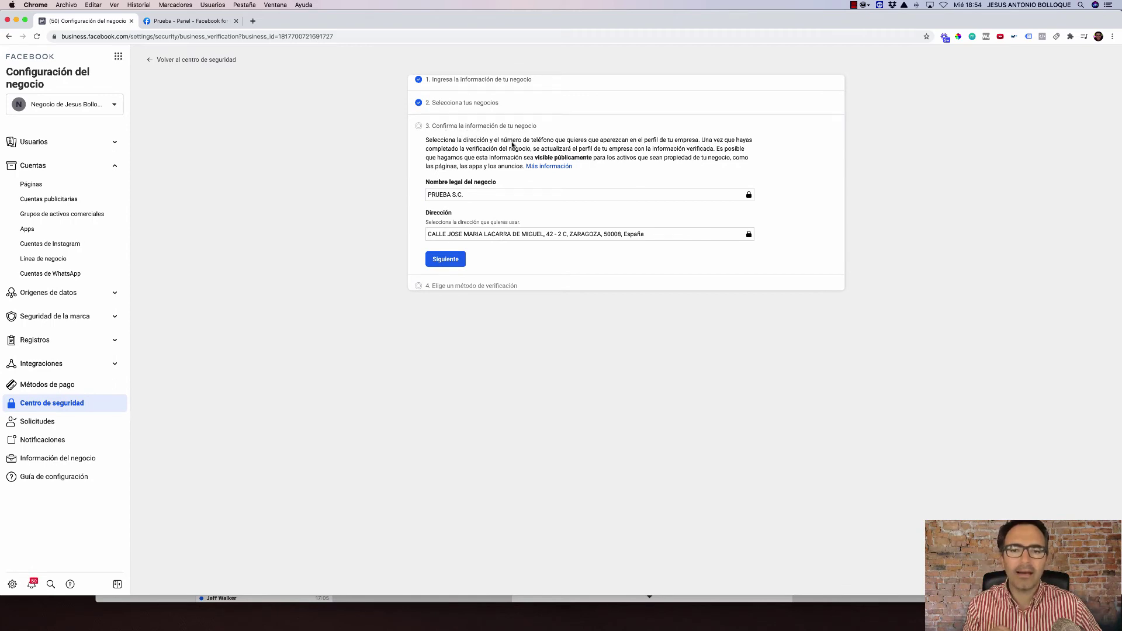
{"action": "left_click", "coordinate": [445, 260]}
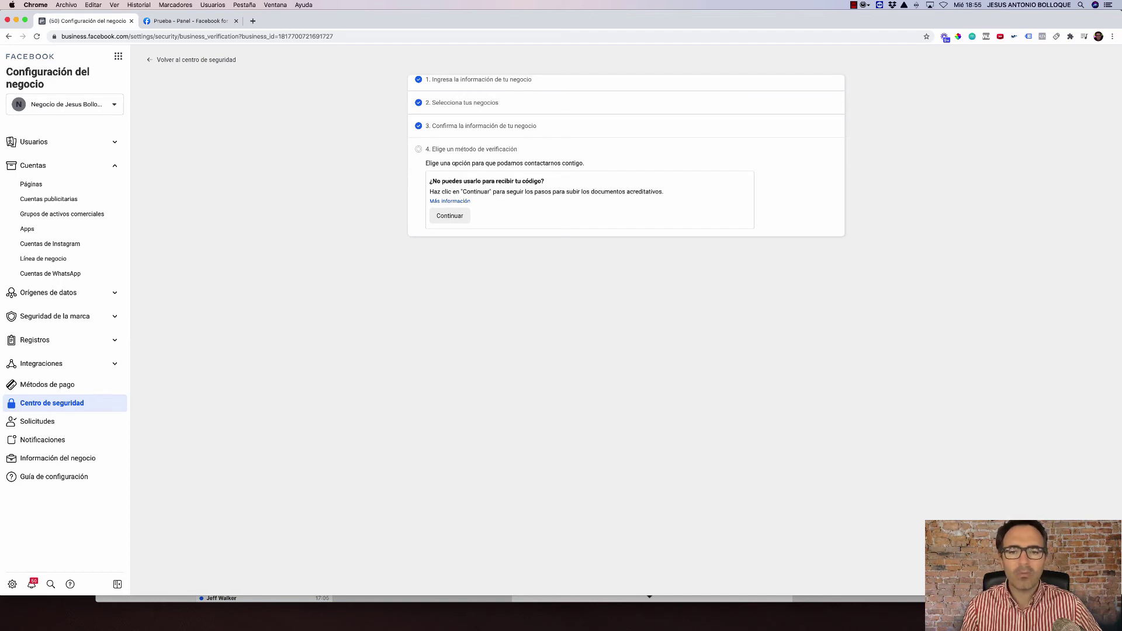
{"action": "left_click", "coordinate": [448, 216]}
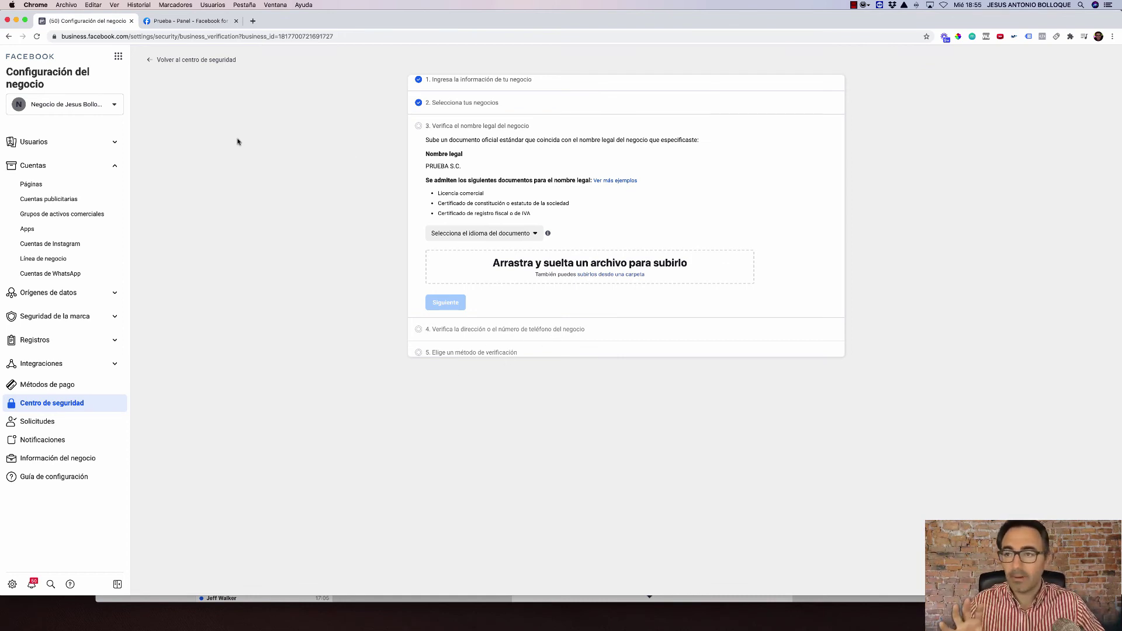
Step: Switch to the Digital Ranking, S.L. business account and open its Información del negocio page
{"action": "left_click", "coordinate": [81, 105]}
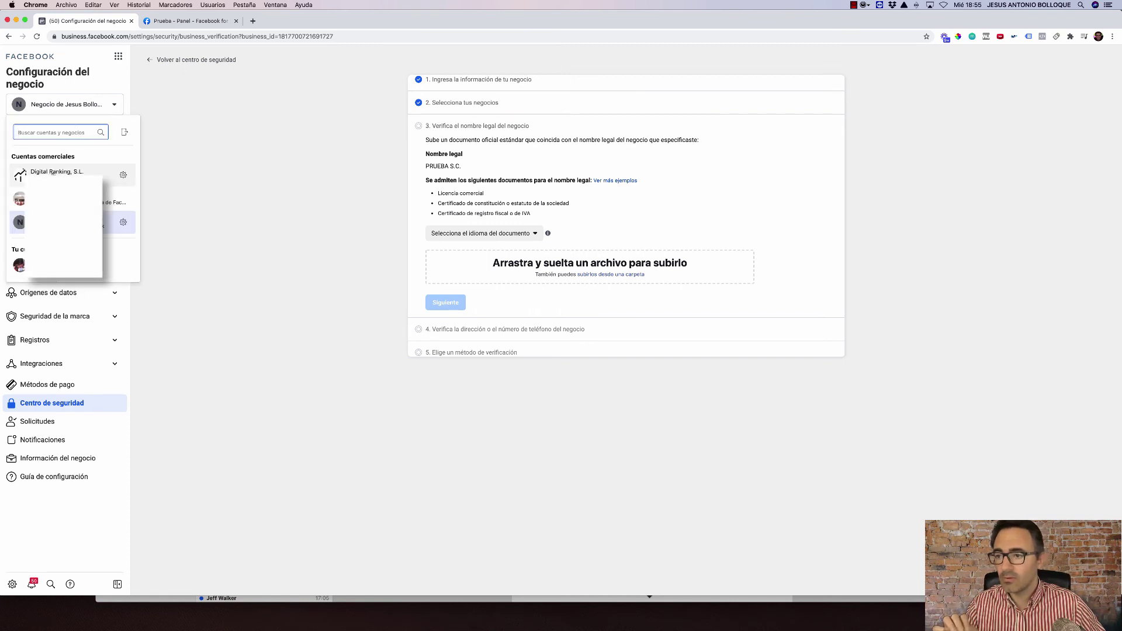
{"action": "left_click", "coordinate": [53, 174]}
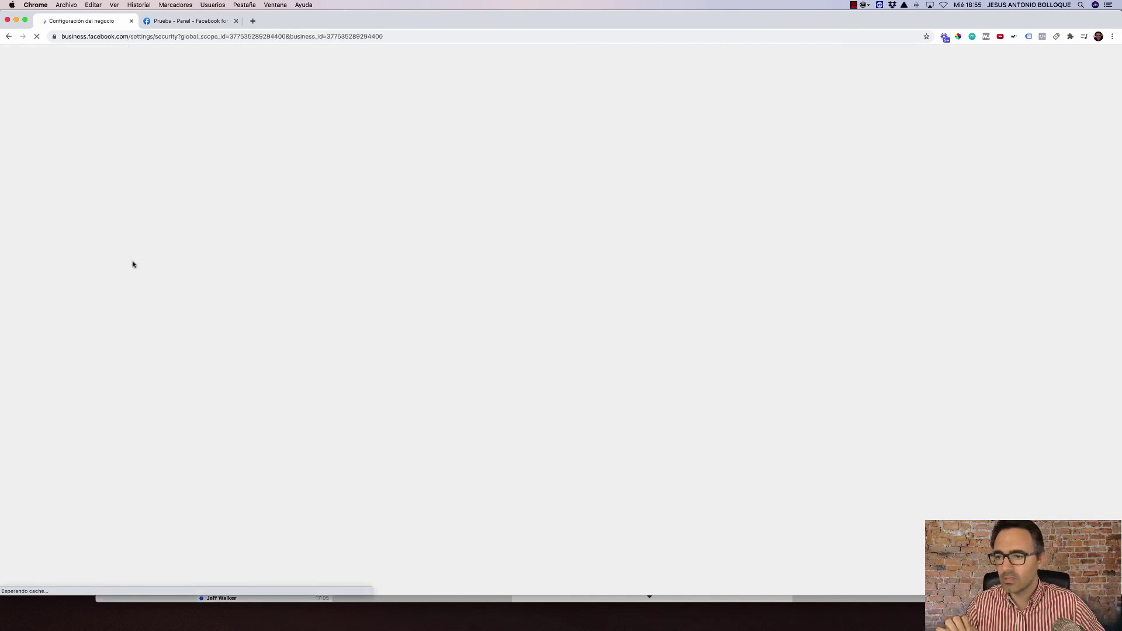
{"action": "left_click", "coordinate": [57, 458]}
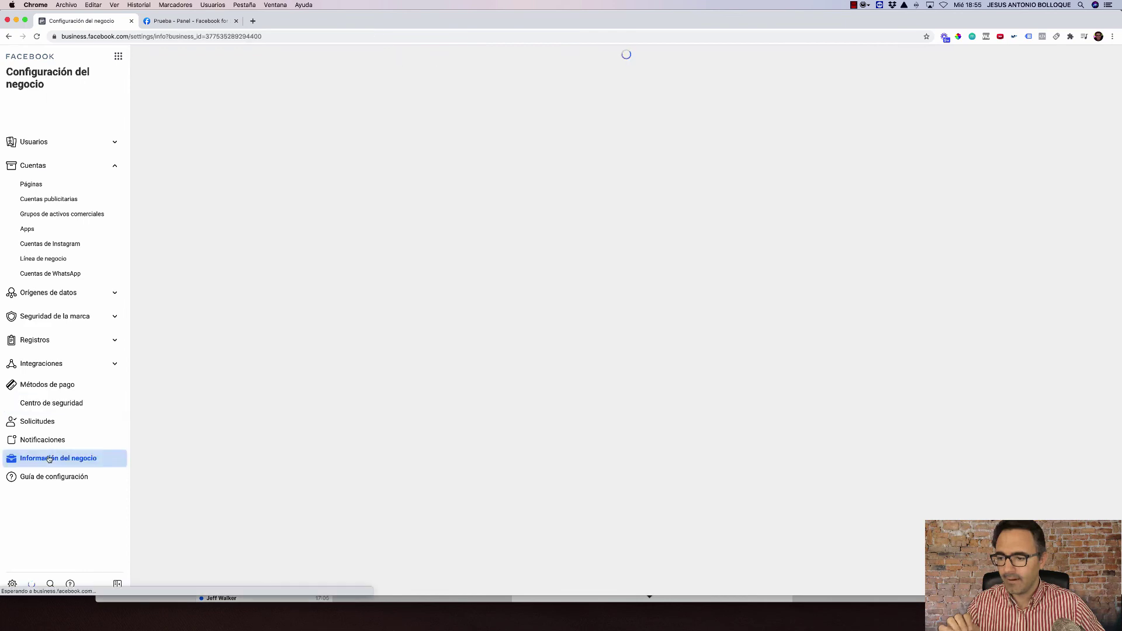